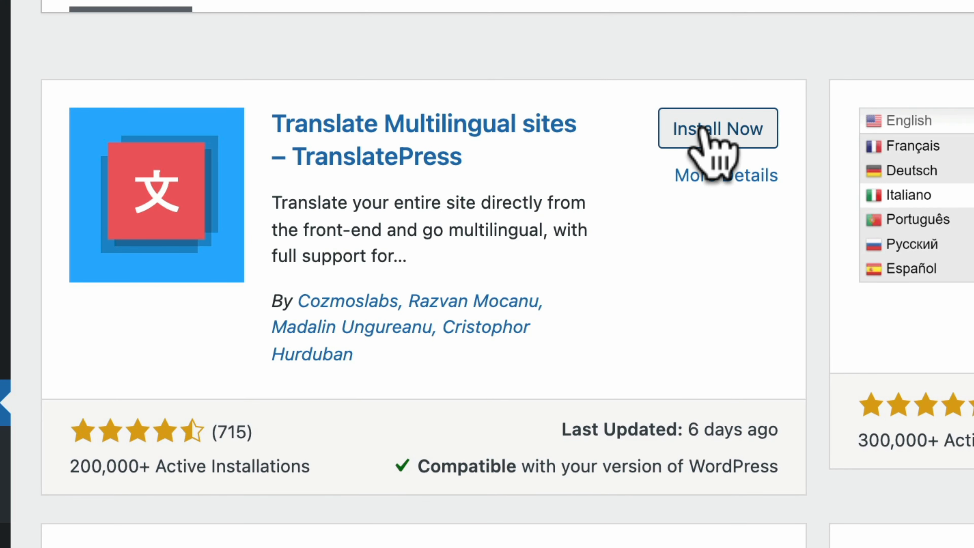
- Install and activate the Translate Multilingual sites – TranslatePress plugin and open its settings
{"action": "left_click", "coordinate": [704, 130]}
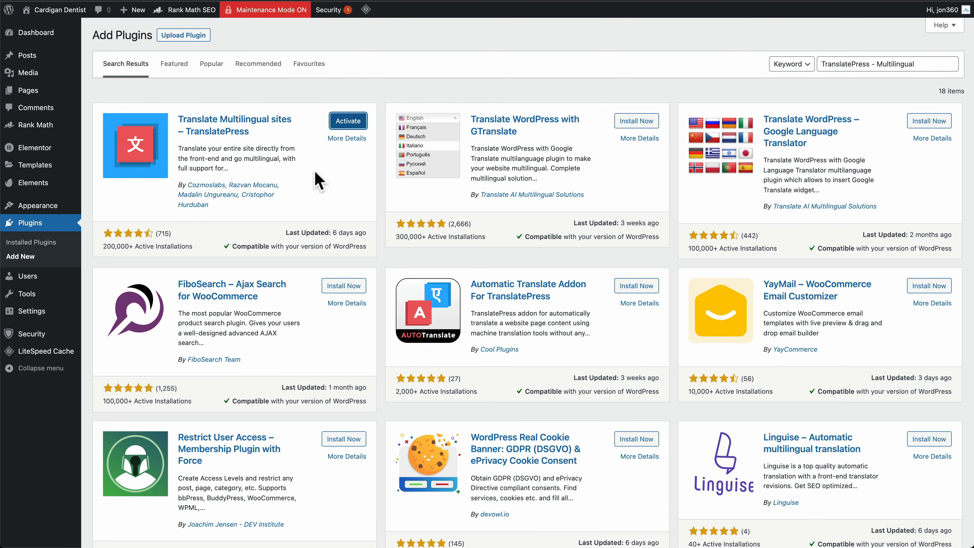
{"action": "left_click", "coordinate": [351, 127]}
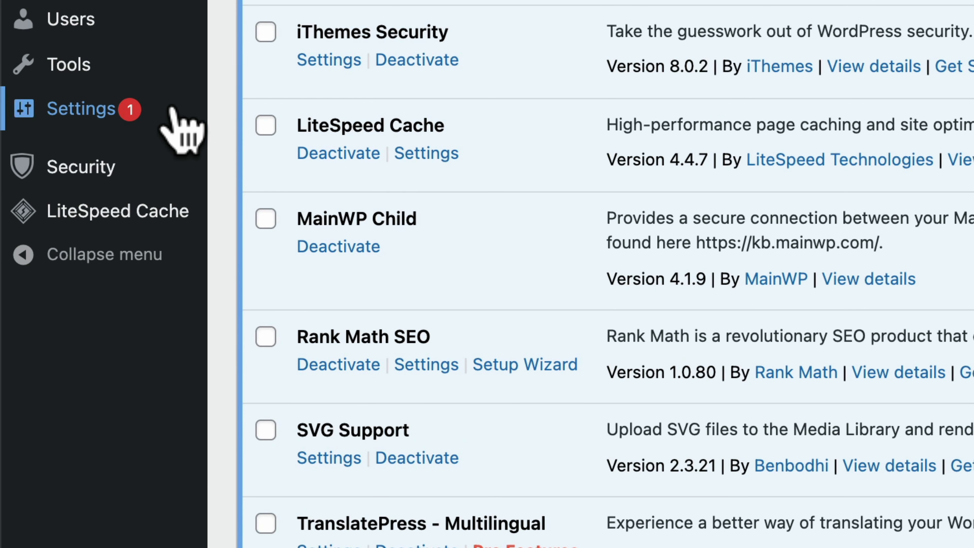
{"action": "mouse_move", "coordinate": [174, 115]}
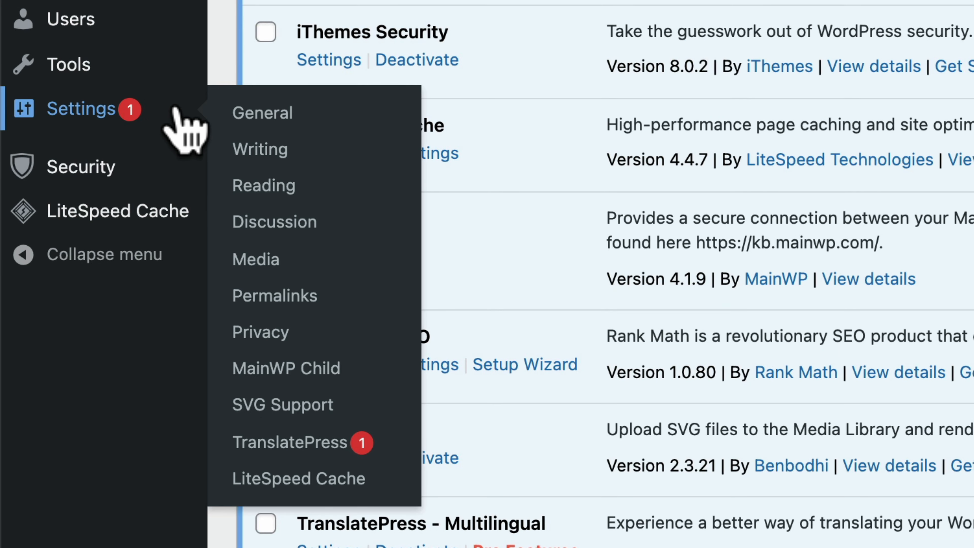
{"action": "left_click", "coordinate": [328, 446]}
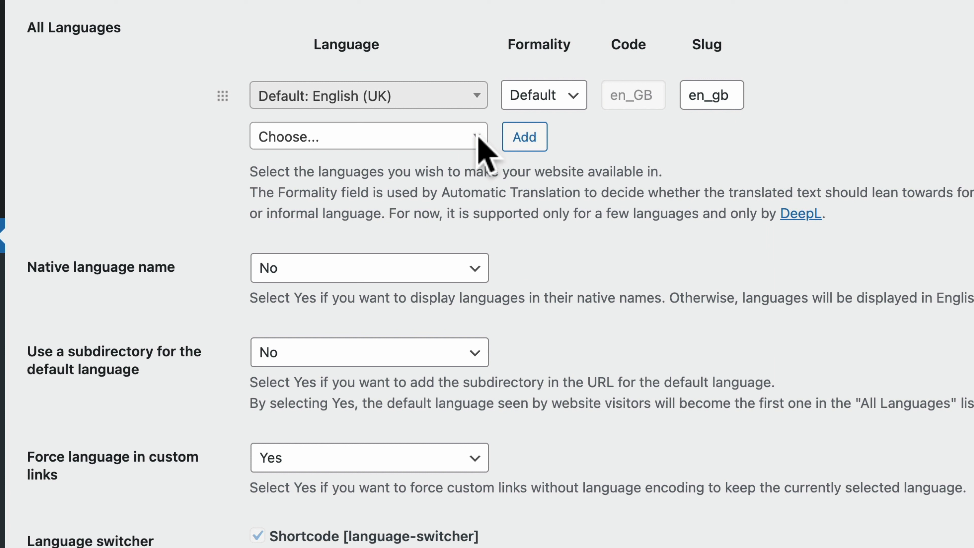
- Add Welsh to the site's languages and save the TranslatePress settings
{"action": "left_click", "coordinate": [477, 137]}
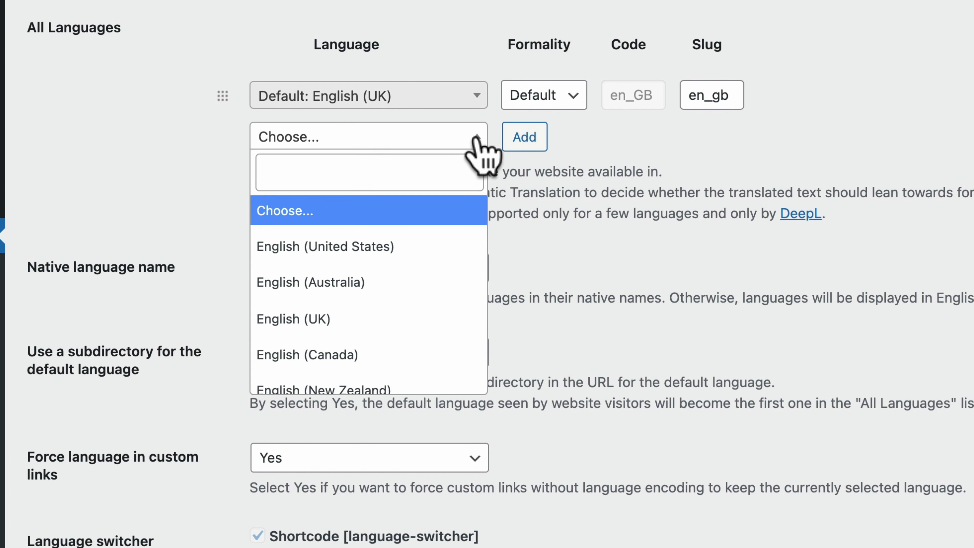
{"action": "left_click", "coordinate": [413, 174]}
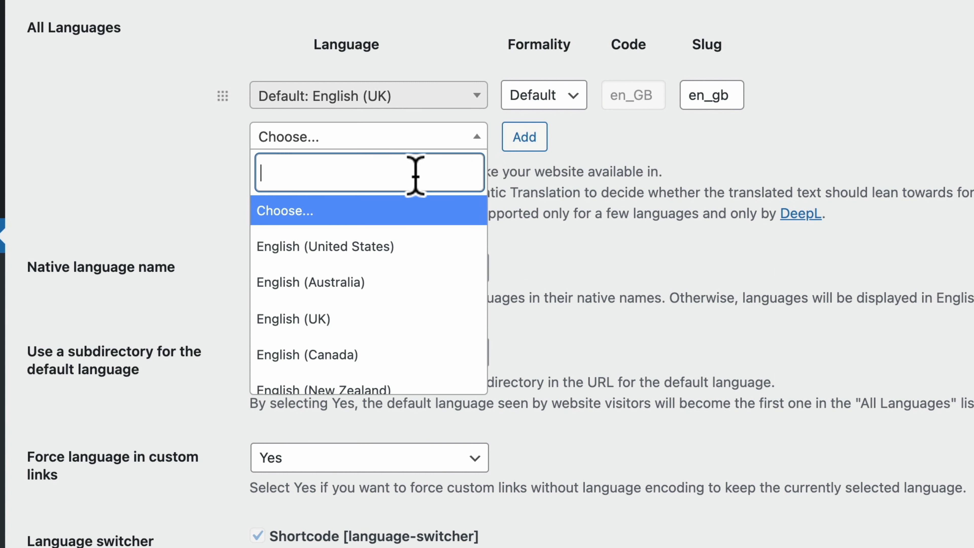
{"action": "type", "text": "we"}
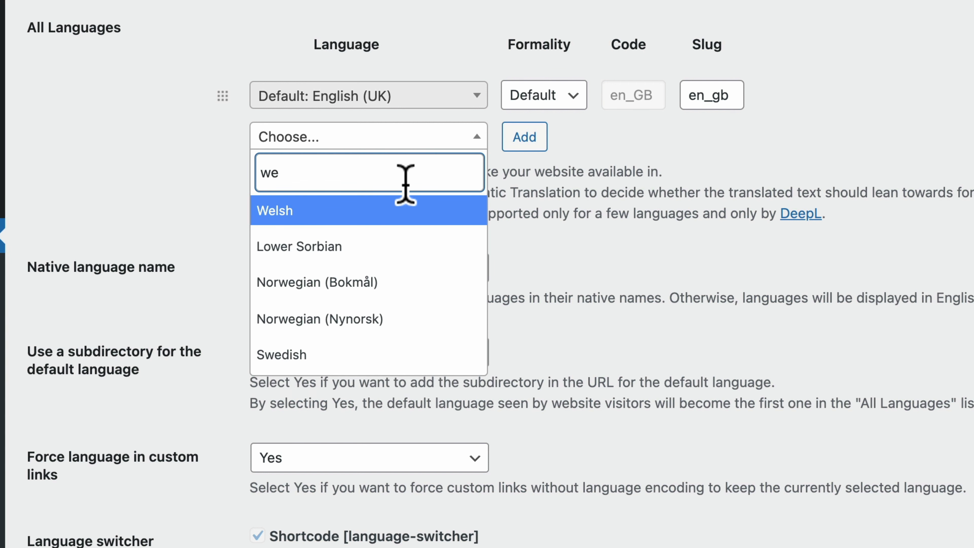
{"action": "left_click", "coordinate": [315, 214]}
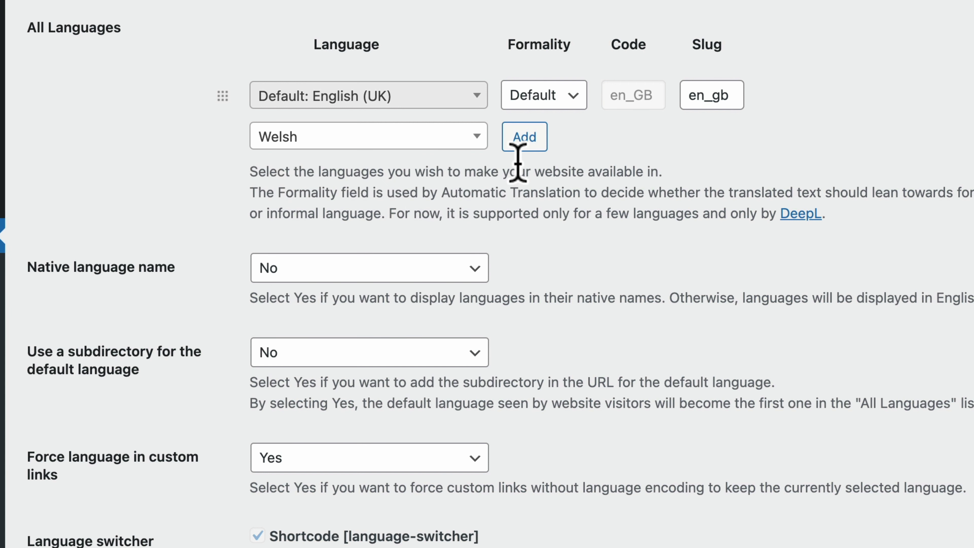
{"action": "left_click", "coordinate": [526, 139]}
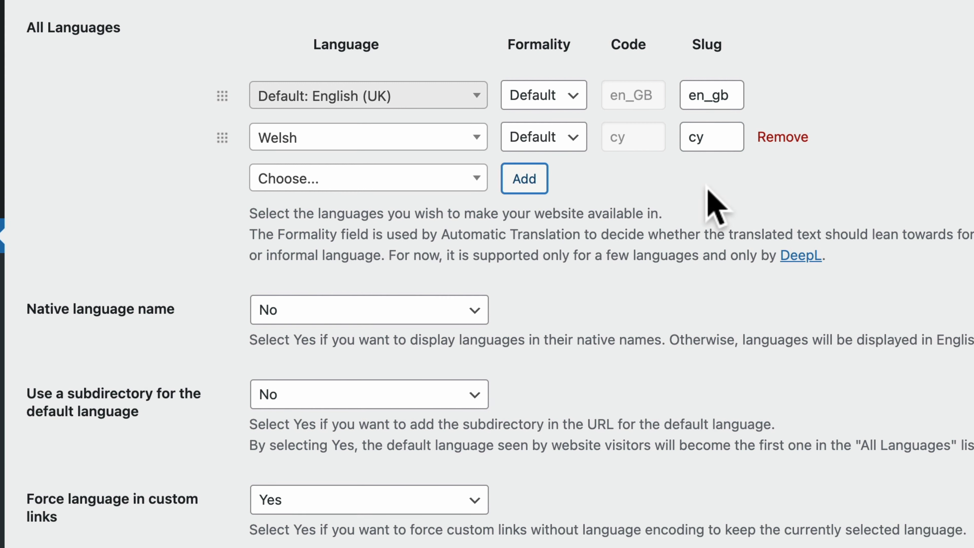
{"action": "left_click", "coordinate": [415, 177]}
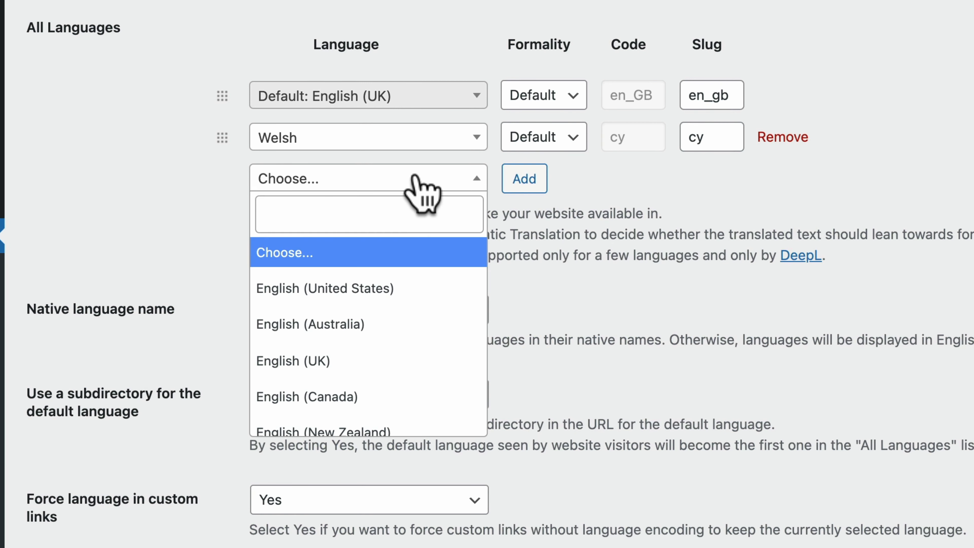
{"action": "left_click", "coordinate": [684, 190]}
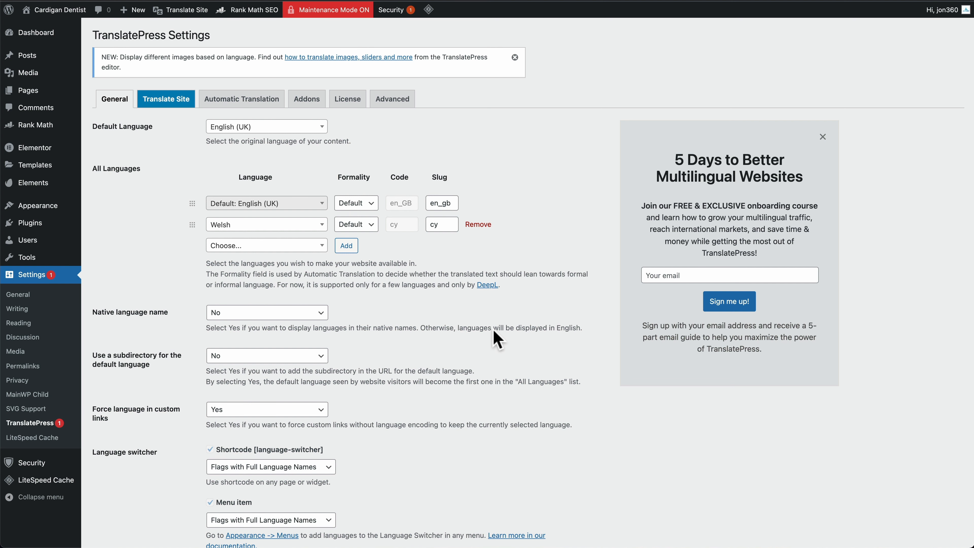
{"action": "scroll", "coordinate": [496, 339], "scroll_direction": "down", "scroll_amount": 5}
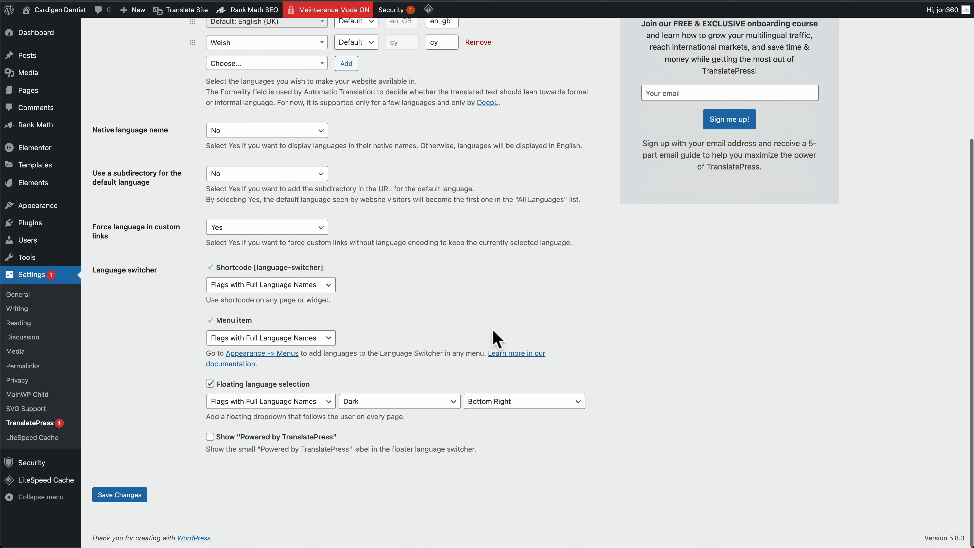
{"action": "left_click", "coordinate": [120, 496]}
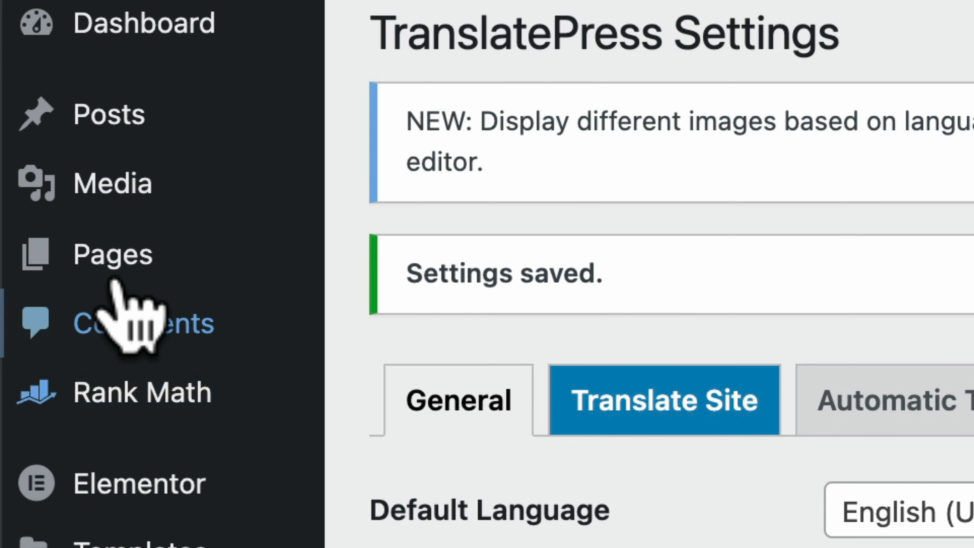
- Open the Dentist Cardigan front page with Elementor and bring up the translation editor from its preview
{"action": "mouse_move", "coordinate": [25, 94]}
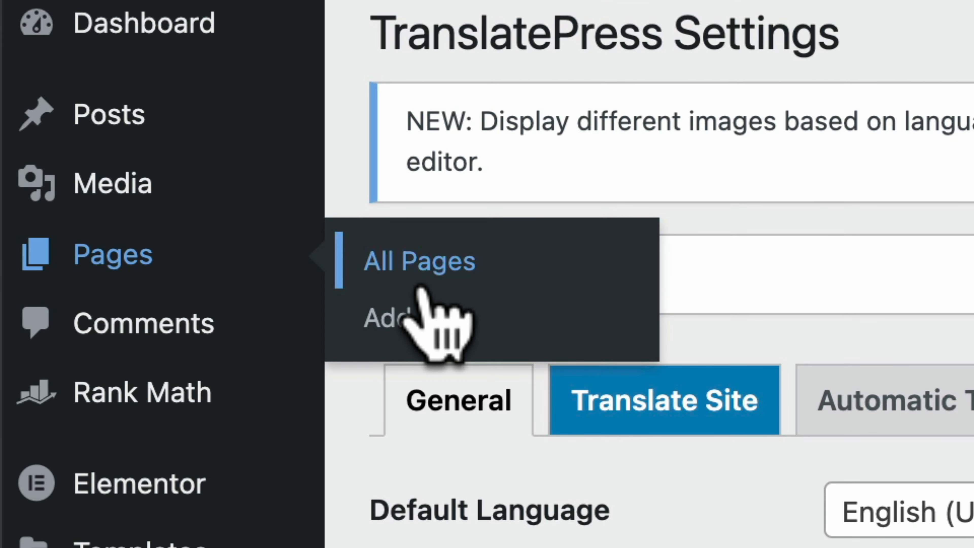
{"action": "left_click", "coordinate": [429, 281]}
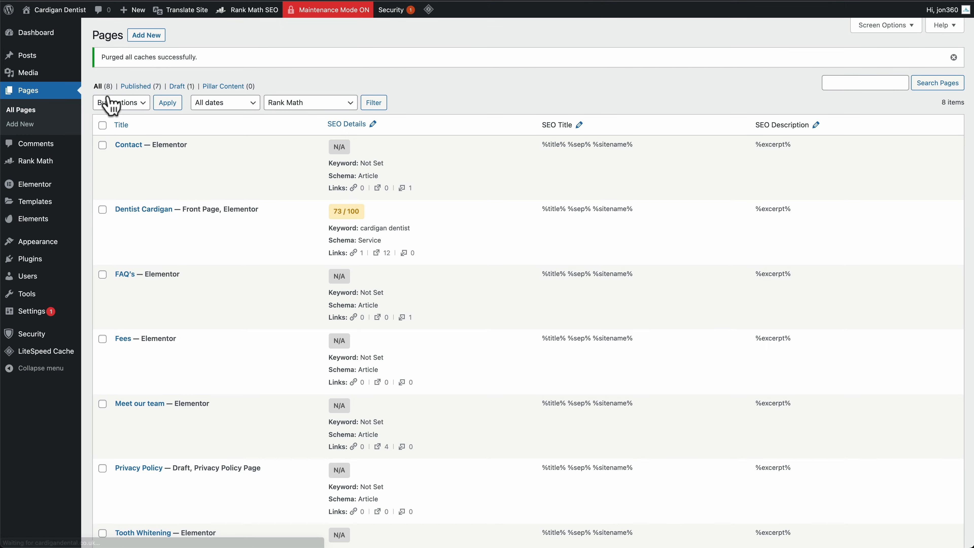
{"action": "left_click", "coordinate": [415, 260]}
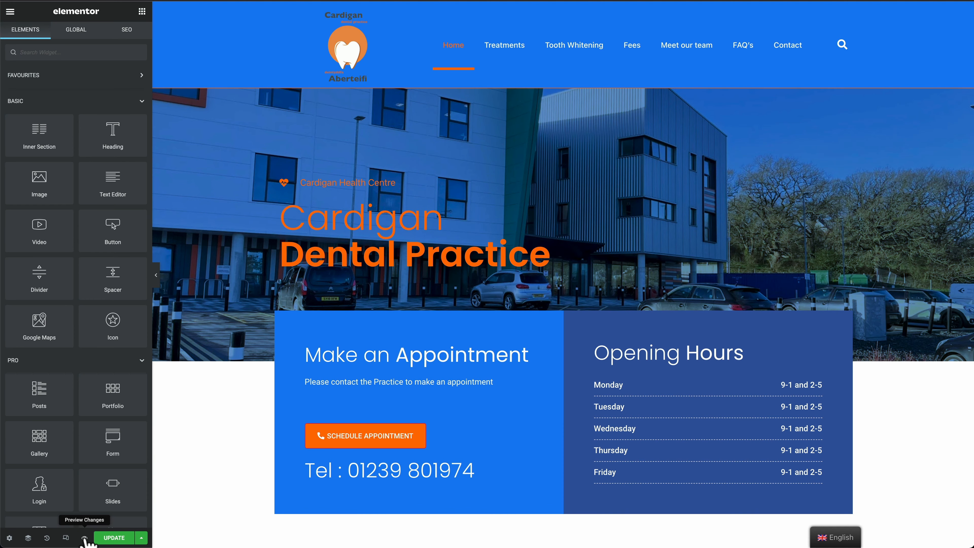
{"action": "left_click", "coordinate": [84, 537]}
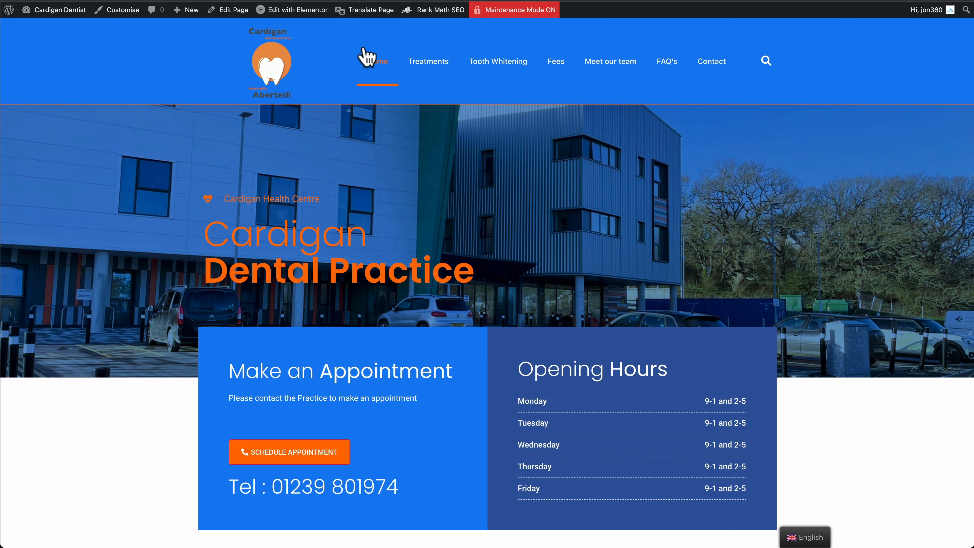
{"action": "mouse_move", "coordinate": [365, 14]}
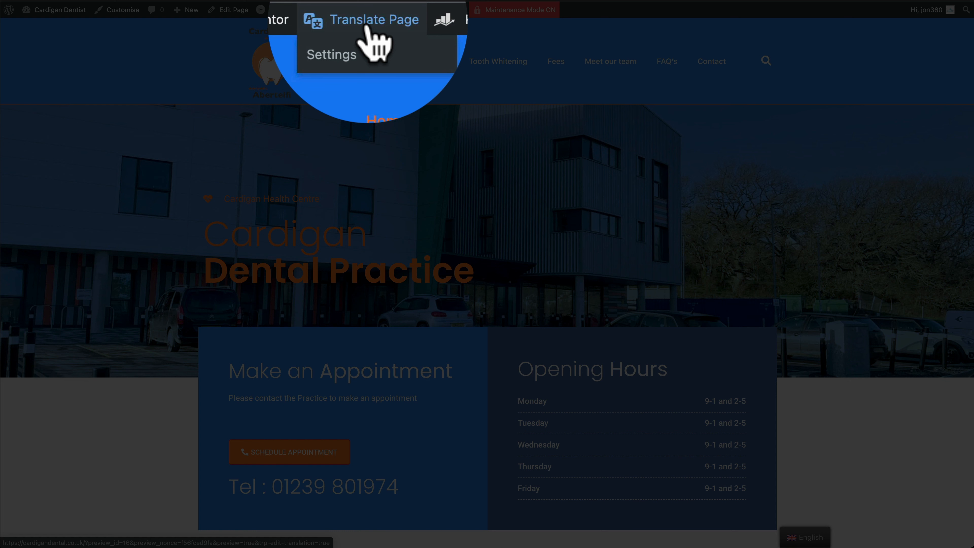
{"action": "left_click", "coordinate": [366, 9]}
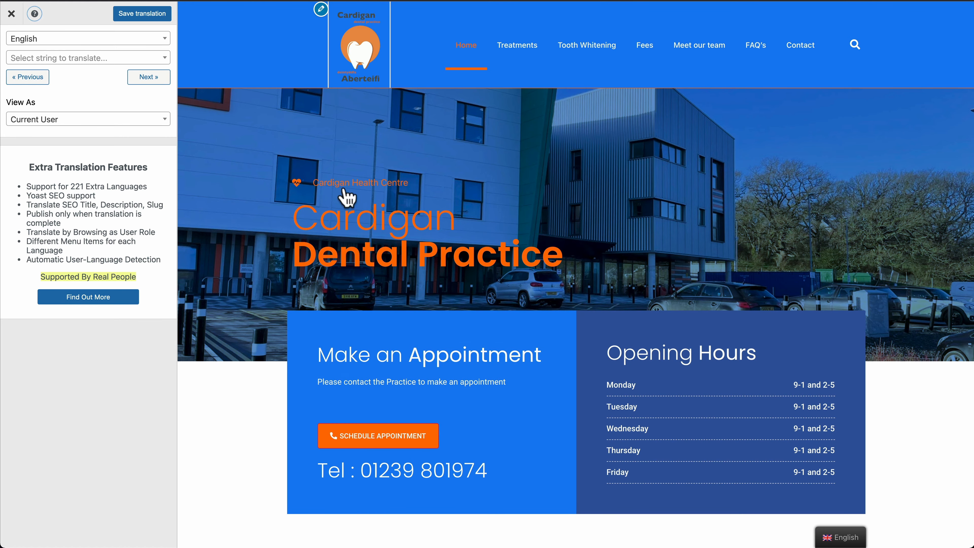
- Open the "Cardigan", "Make an" and welcome paragraph texts for Welsh translation, and save before closing the editor
{"action": "mouse_move", "coordinate": [306, 221]}
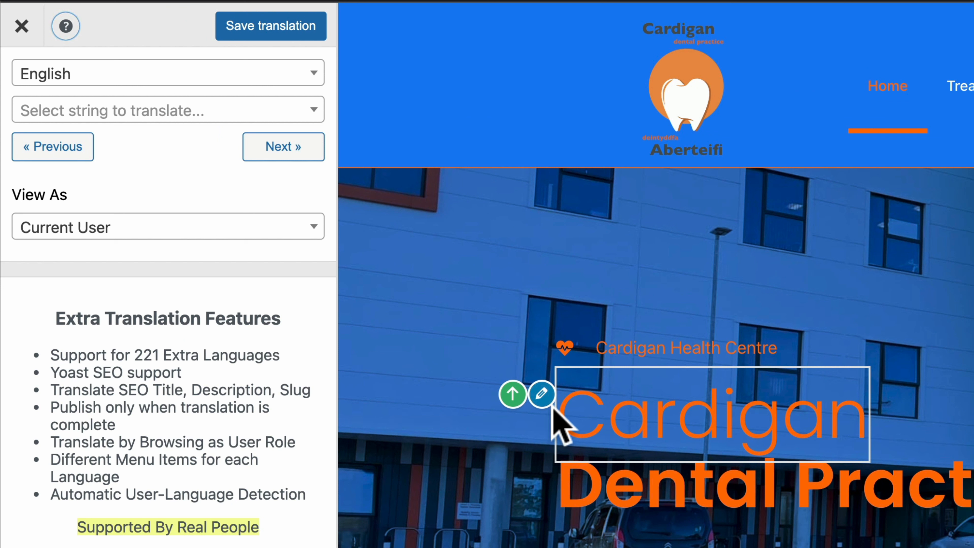
{"action": "left_click", "coordinate": [541, 395]}
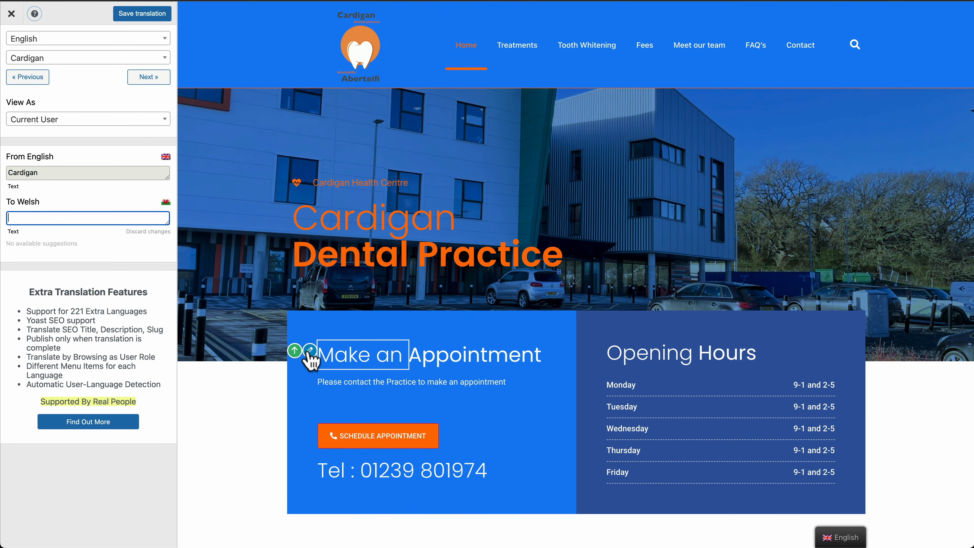
{"action": "left_click", "coordinate": [310, 351]}
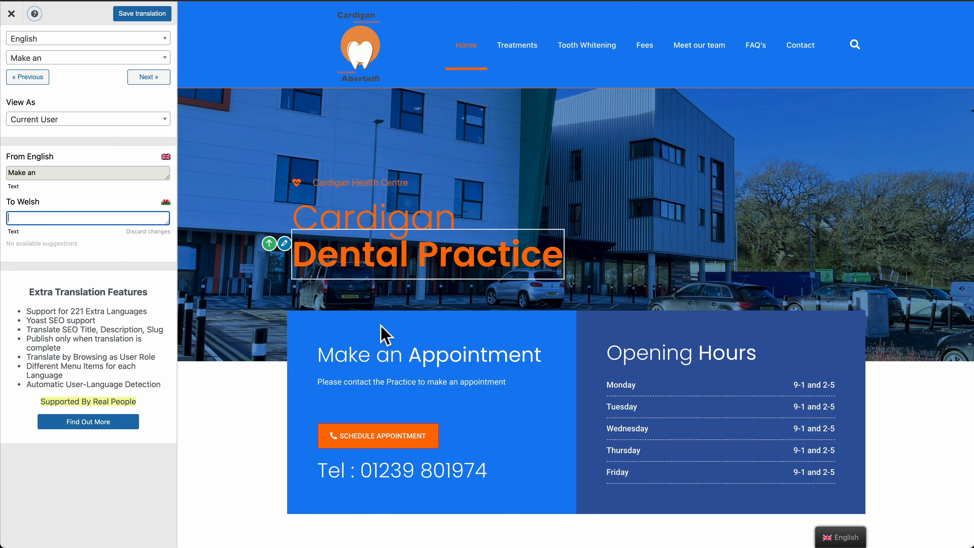
{"action": "scroll", "coordinate": [385, 334], "scroll_direction": "down", "scroll_amount": 10}
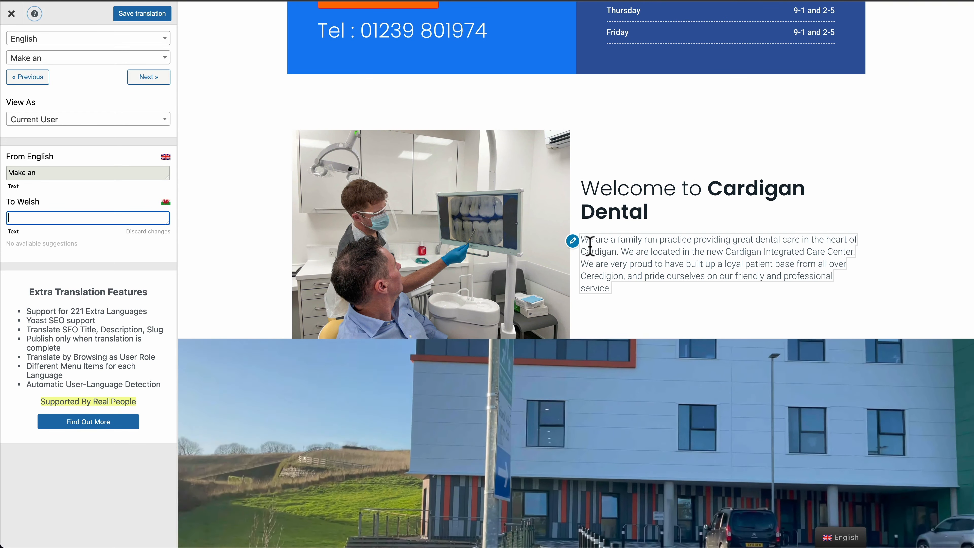
{"action": "left_click", "coordinate": [573, 243]}
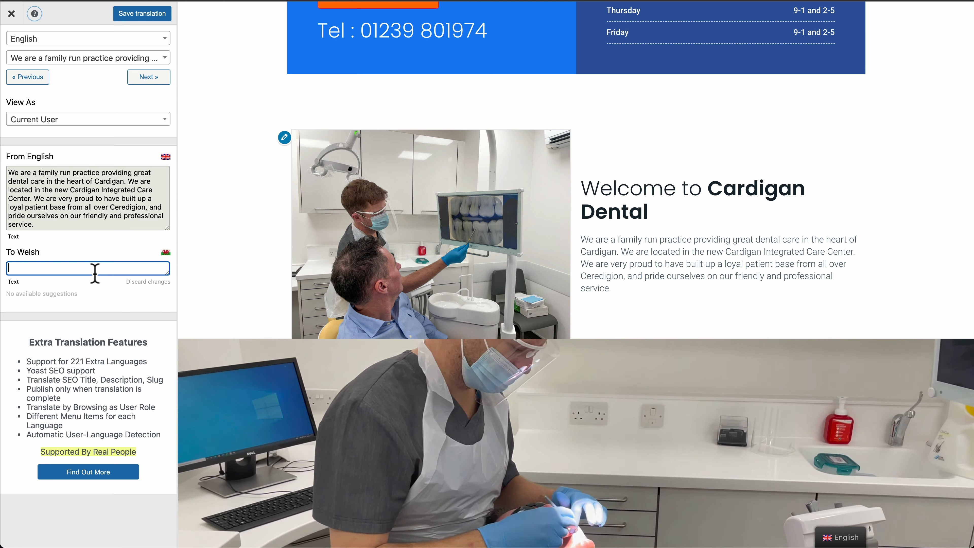
{"action": "left_click", "coordinate": [140, 16]}
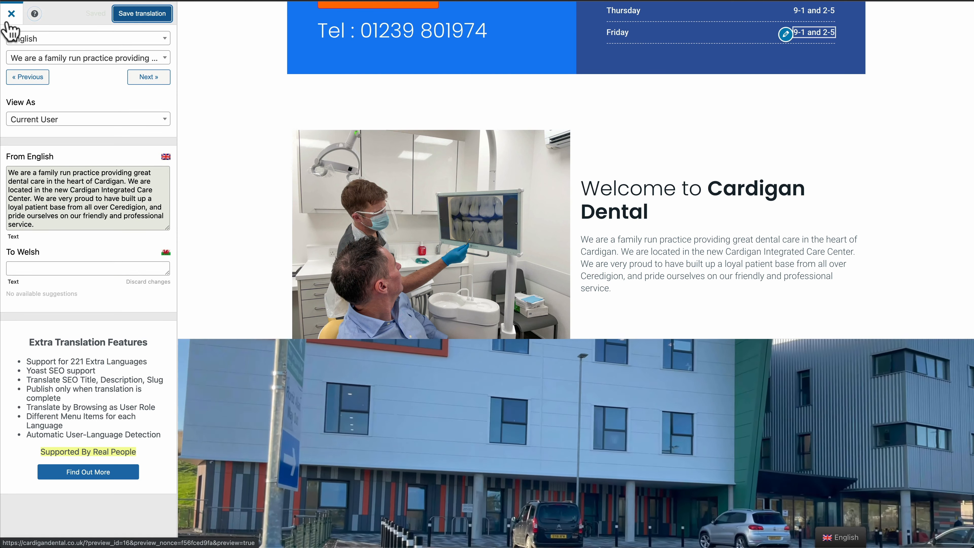
{"action": "left_click", "coordinate": [11, 16]}
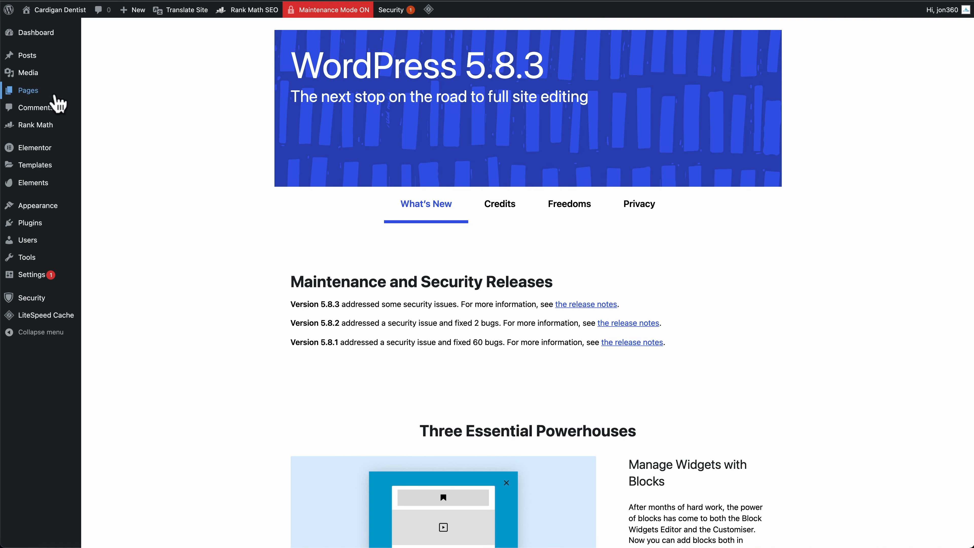
- Open the Meet our team page with Elementor and bring up the translation editor from its preview
{"action": "mouse_move", "coordinate": [56, 94]}
{"action": "left_click", "coordinate": [112, 94]}
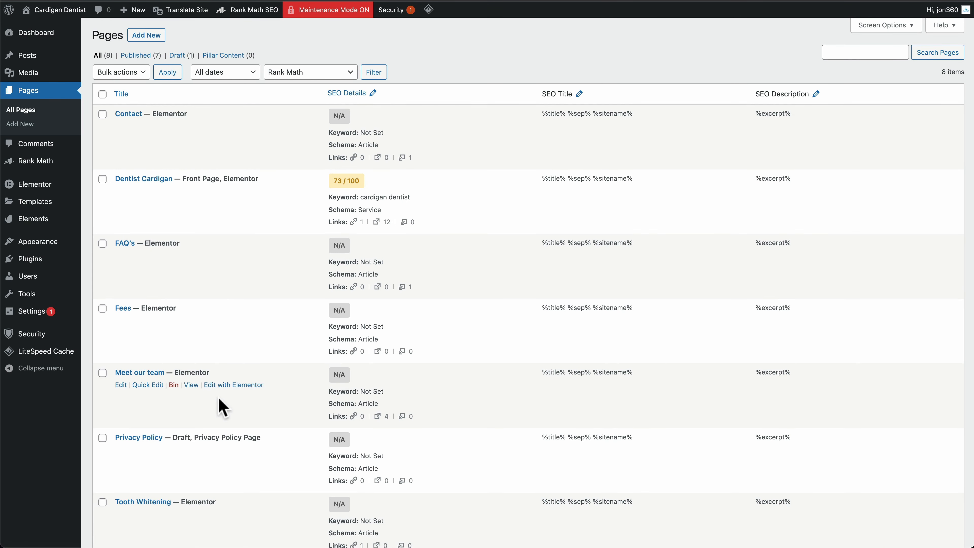
{"action": "left_click", "coordinate": [238, 385]}
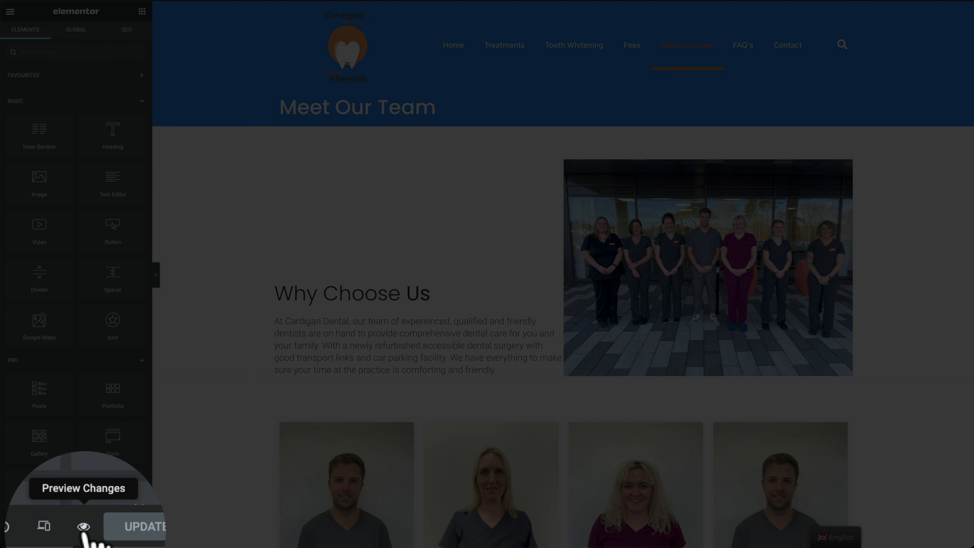
{"action": "left_click", "coordinate": [83, 527]}
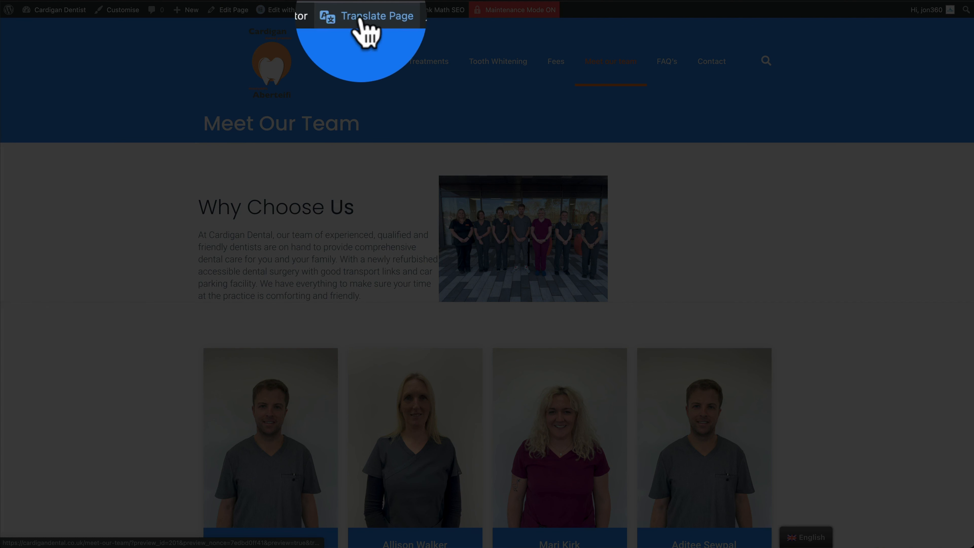
{"action": "mouse_move", "coordinate": [372, 15]}
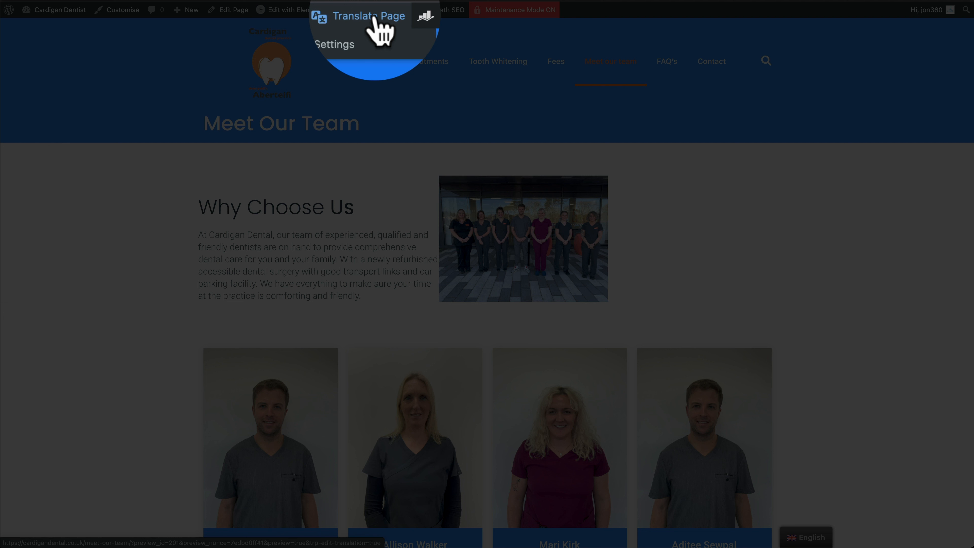
{"action": "left_click", "coordinate": [373, 17]}
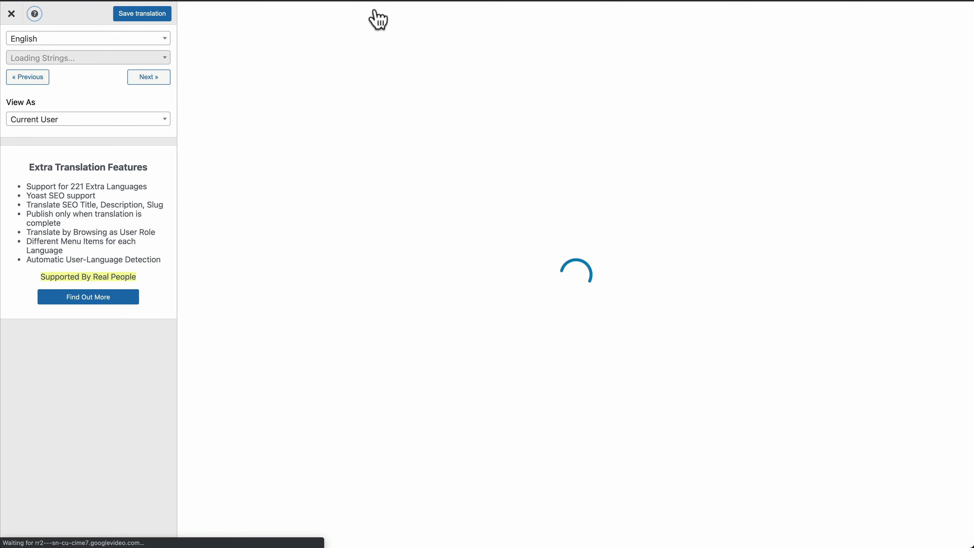
- Open the "Why Choose" heading and the paragraph below it for Welsh translation, and close the translation editor
{"action": "mouse_move", "coordinate": [279, 191]}
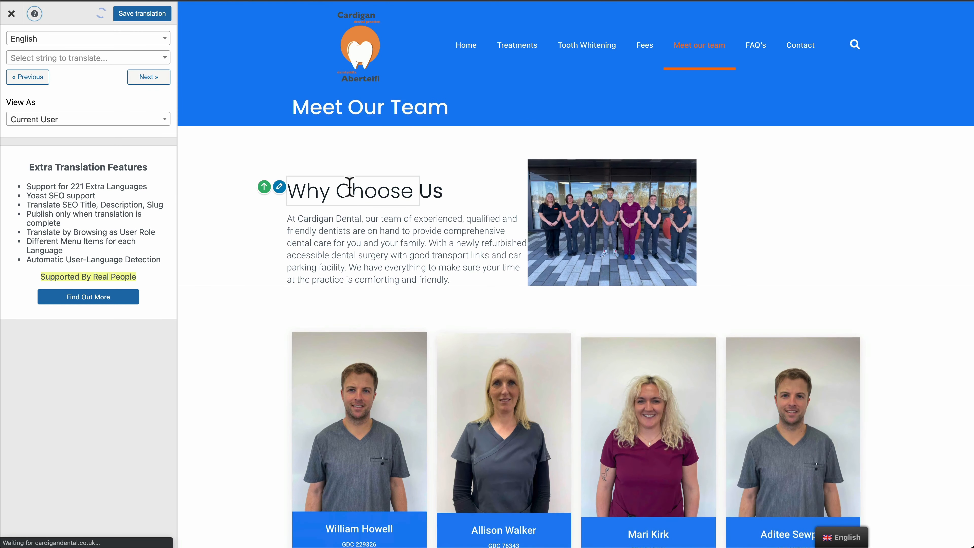
{"action": "left_click", "coordinate": [280, 188]}
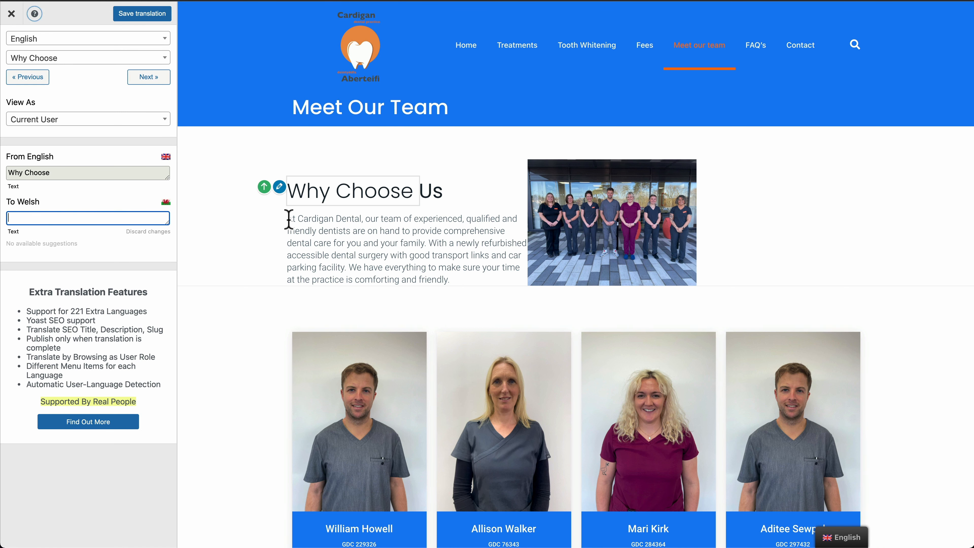
{"action": "left_click", "coordinate": [279, 220]}
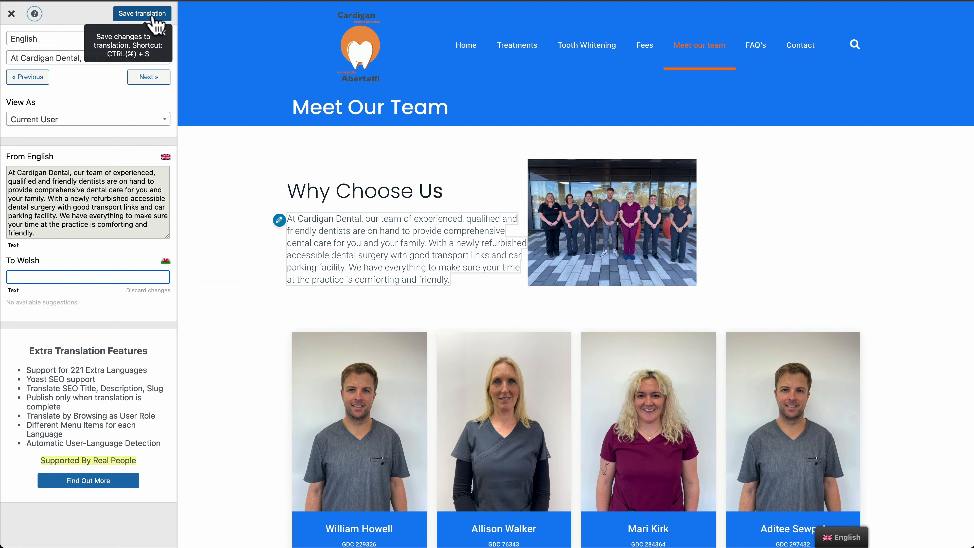
{"action": "left_click", "coordinate": [11, 15]}
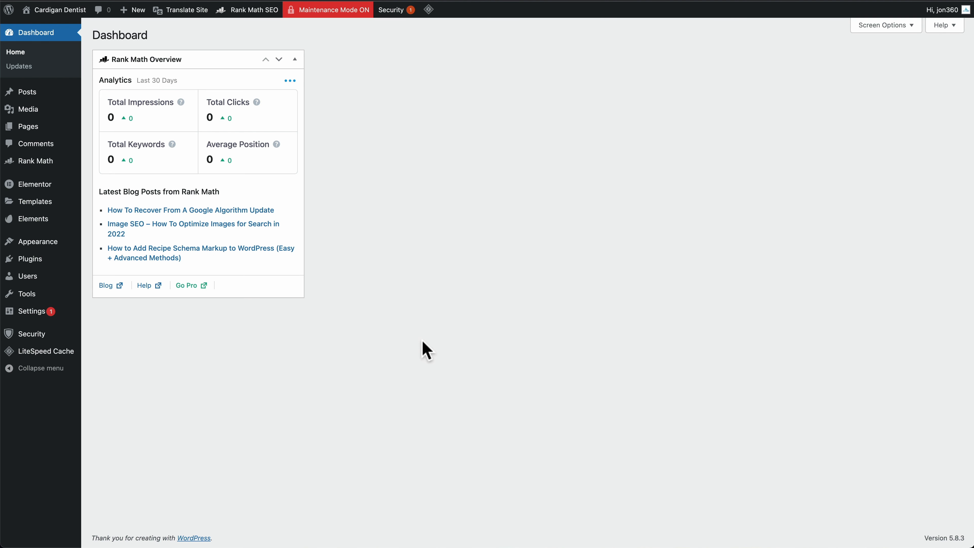
- In the TranslatePress settings, set the floating language selection to Flags with Full Language Names, Dark and Top Right, save, and check the home page
{"action": "mouse_move", "coordinate": [63, 322]}
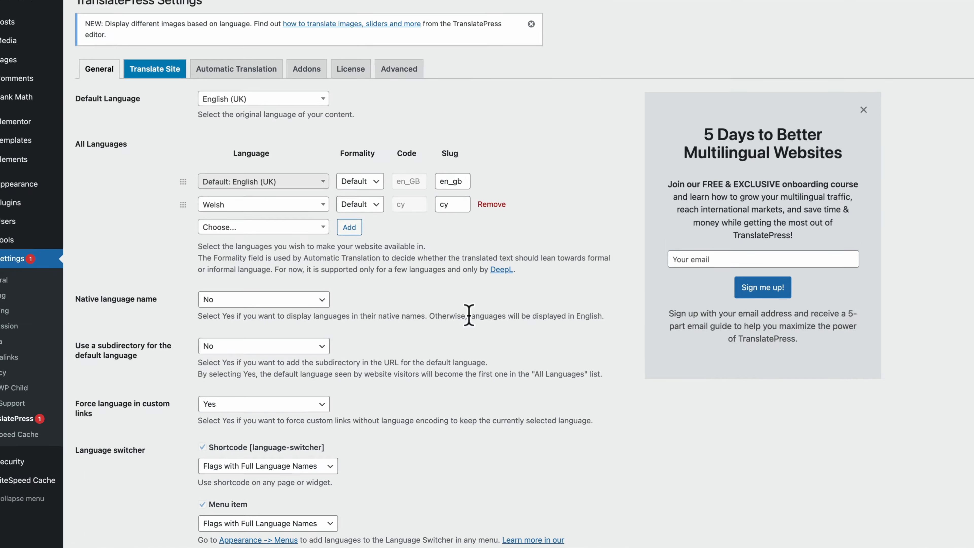
{"action": "scroll", "coordinate": [467, 315], "scroll_direction": "down", "scroll_amount": 5}
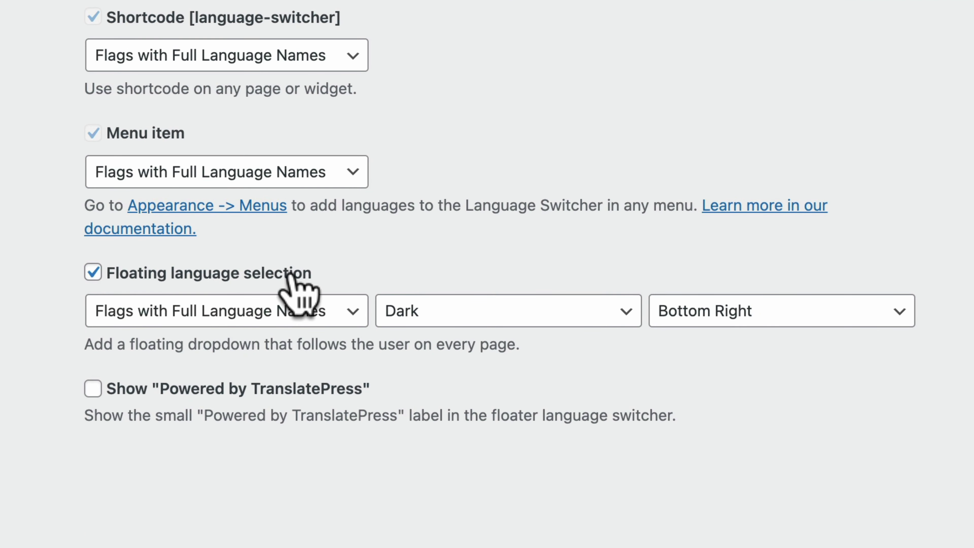
{"action": "left_click", "coordinate": [265, 318]}
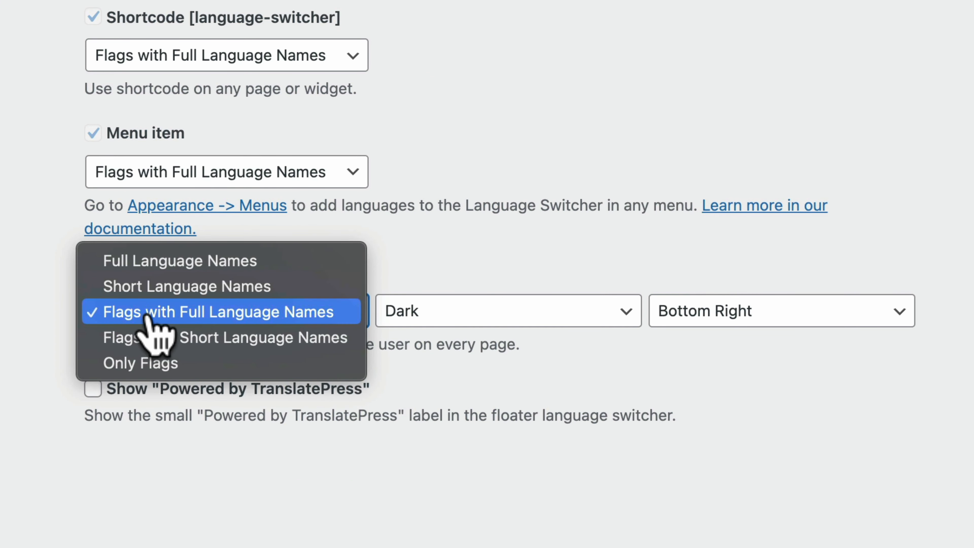
{"action": "left_click", "coordinate": [201, 312]}
{"action": "left_click", "coordinate": [465, 313]}
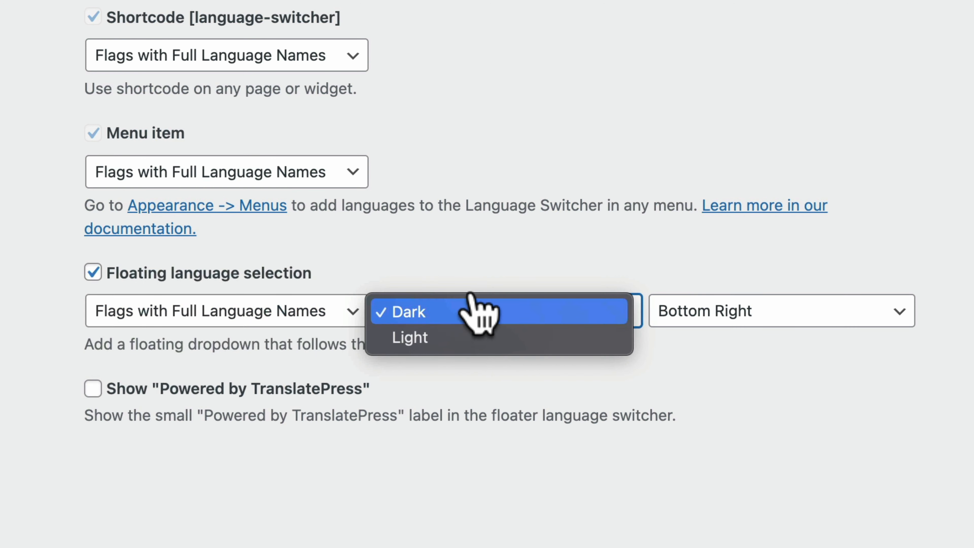
{"action": "left_click", "coordinate": [472, 307]}
{"action": "left_click", "coordinate": [776, 306]}
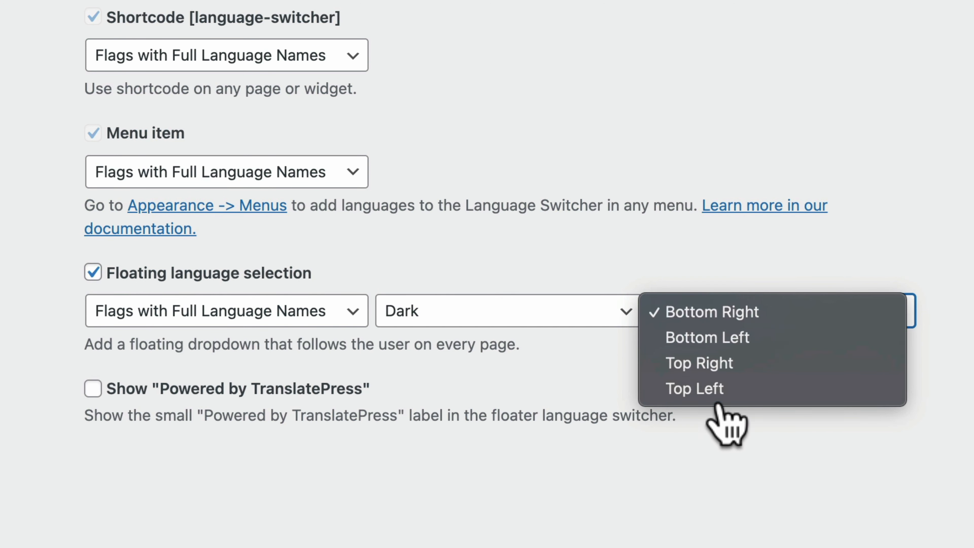
{"action": "left_click", "coordinate": [727, 365]}
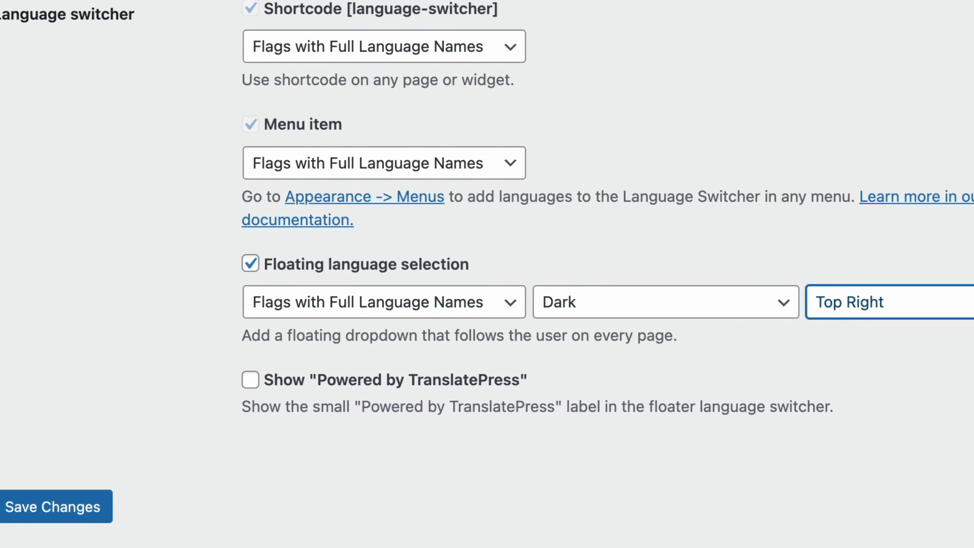
{"action": "left_click", "coordinate": [114, 502]}
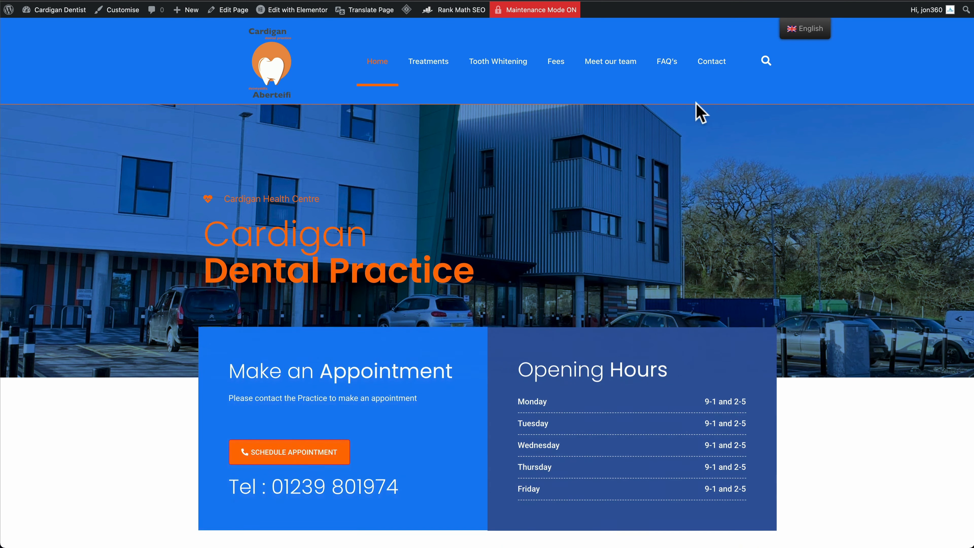
{"action": "mouse_move", "coordinate": [812, 24]}
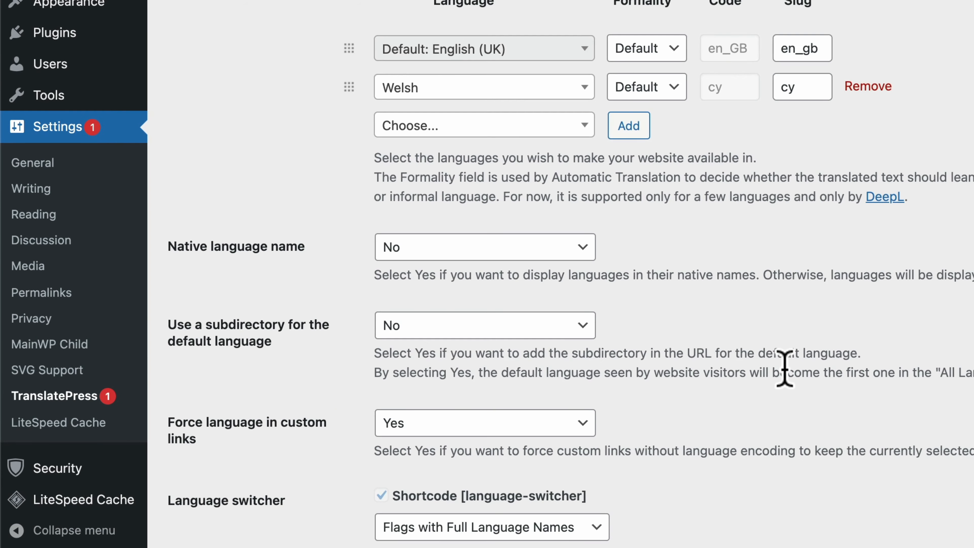
- Copy the [language-switcher] shortcode, turn off the floating language selection and save the TranslatePress settings
{"action": "scroll", "coordinate": [785, 366], "scroll_direction": "down", "scroll_amount": 10}
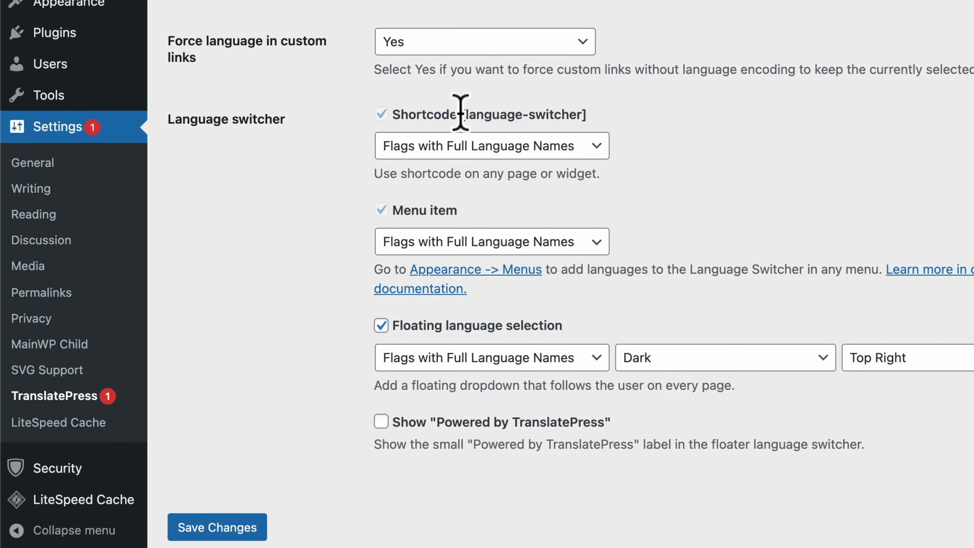
{"action": "left_click_drag", "start_coordinate": [460, 113], "coordinate": [587, 111]}
{"action": "right_click", "coordinate": [582, 113]}
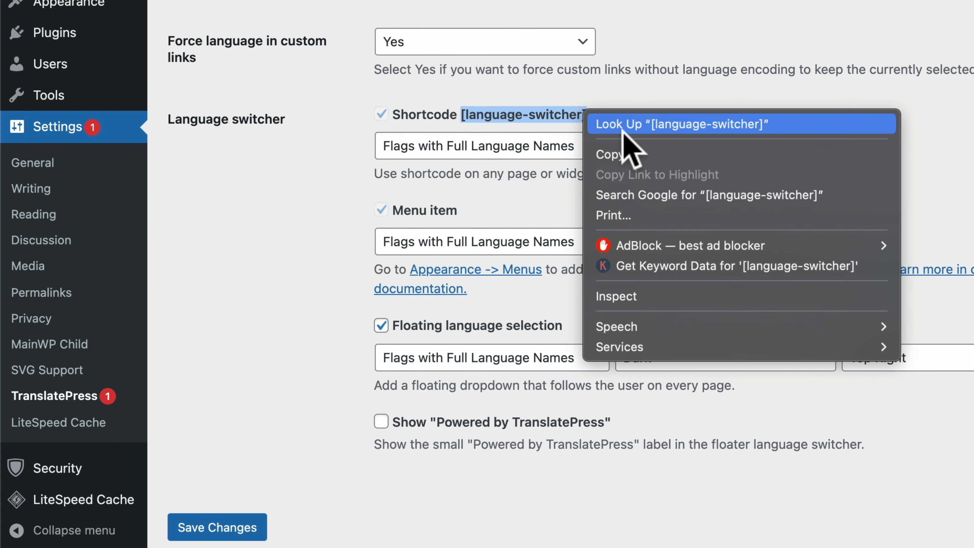
{"action": "left_click", "coordinate": [621, 154]}
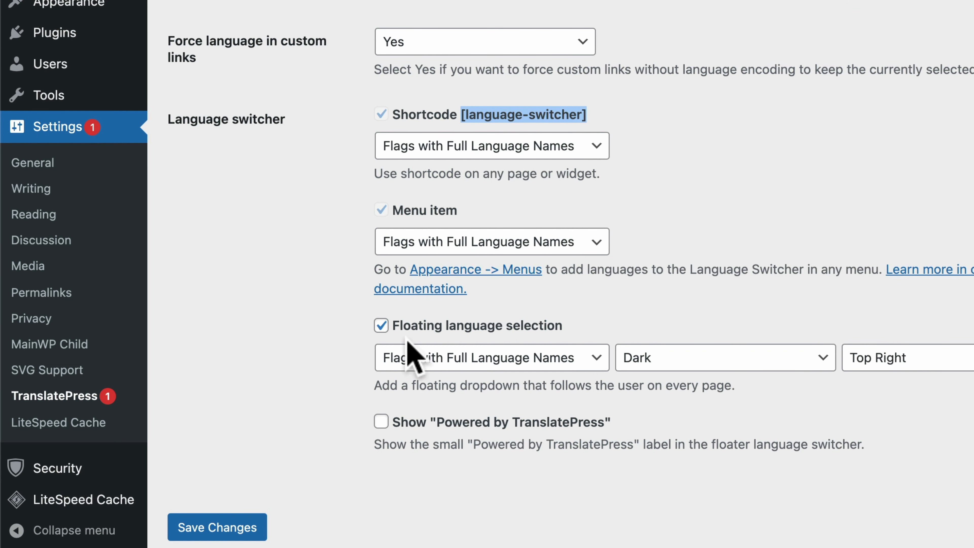
{"action": "left_click", "coordinate": [381, 325]}
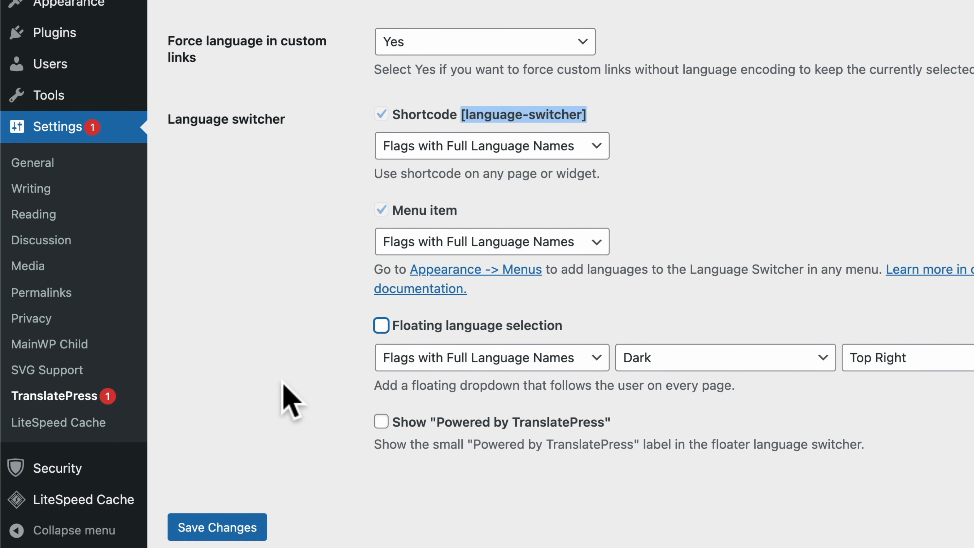
{"action": "left_click", "coordinate": [235, 534]}
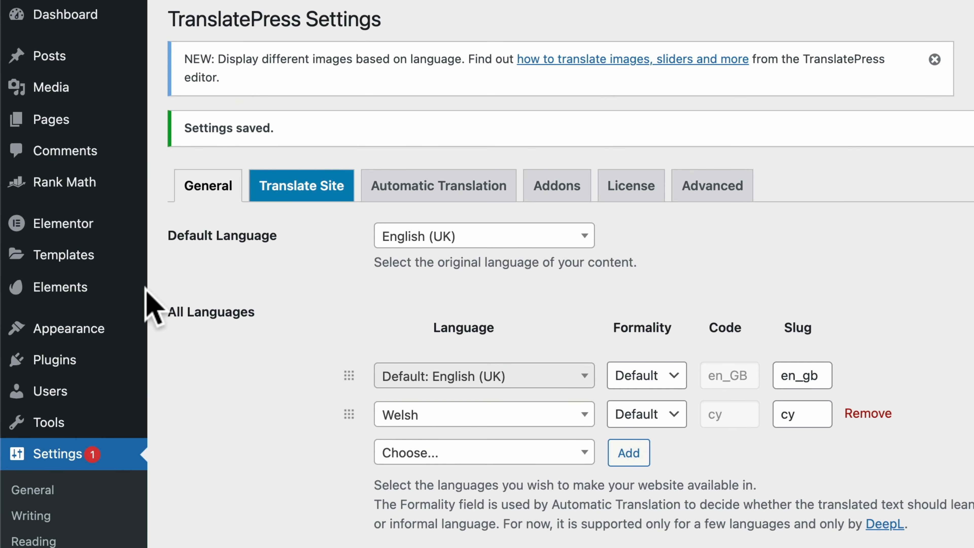
- Open the site's Header template for editing from the Theme Builder
{"action": "mouse_move", "coordinate": [109, 256]}
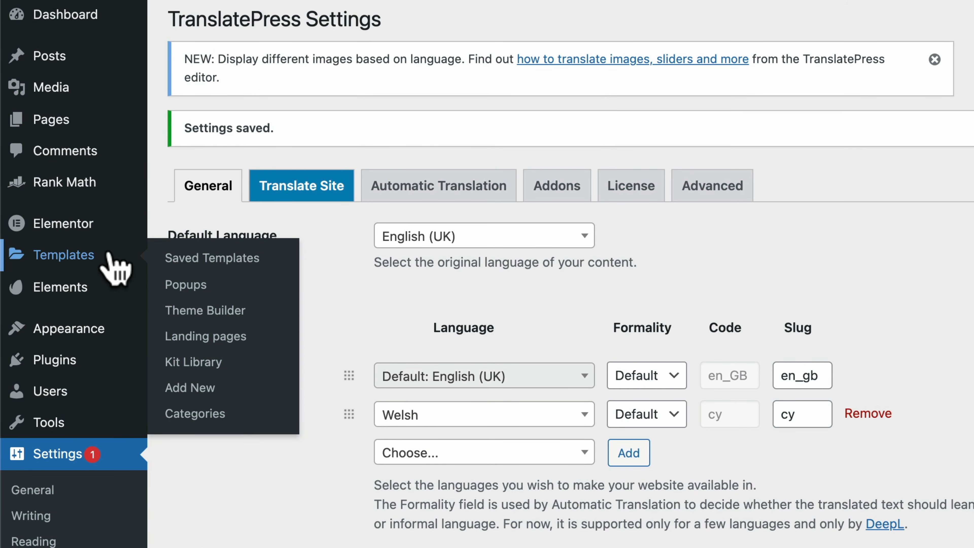
{"action": "left_click", "coordinate": [213, 315]}
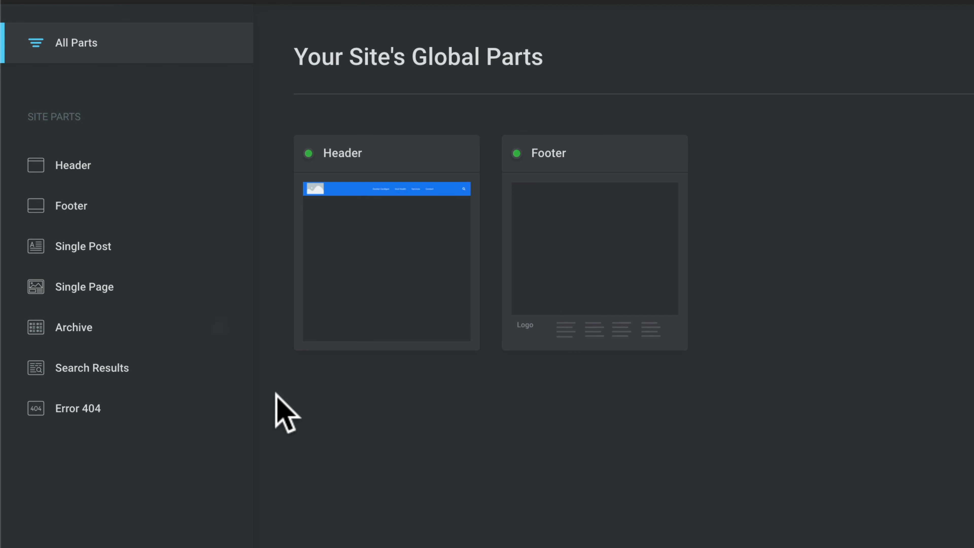
{"action": "left_click", "coordinate": [371, 231]}
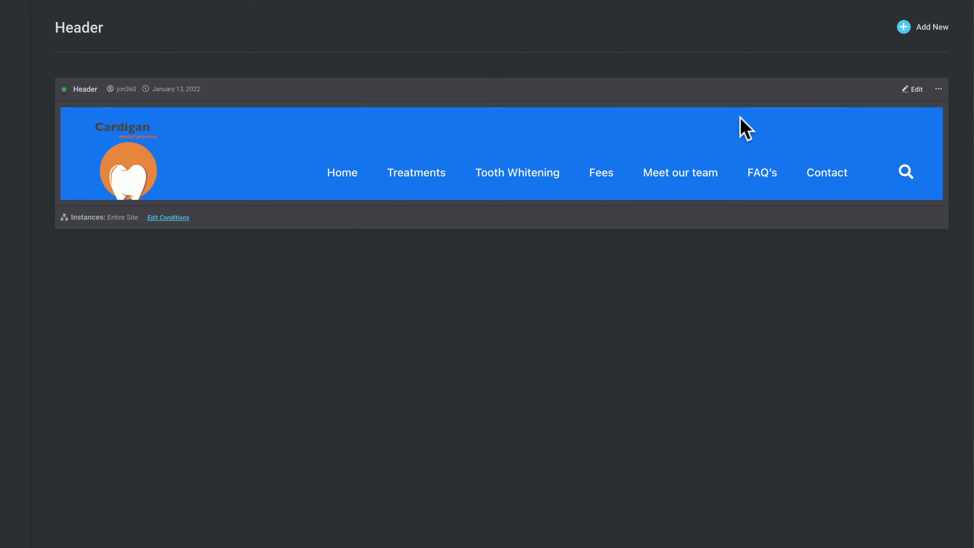
{"action": "left_click", "coordinate": [740, 117]}
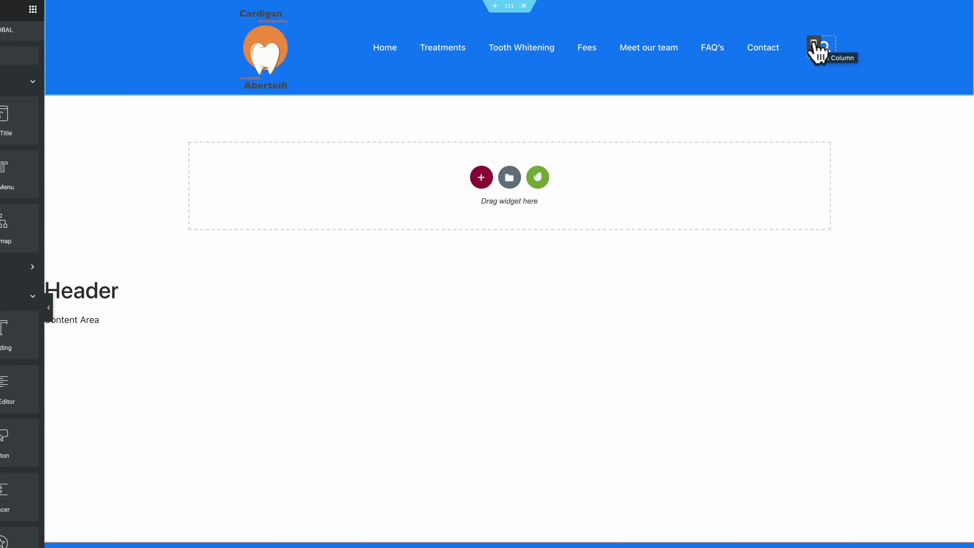
- Duplicate the header column holding the search icon, and delete the search form from the first of the two columns
{"action": "right_click", "coordinate": [817, 48]}
{"action": "left_click", "coordinate": [837, 67]}
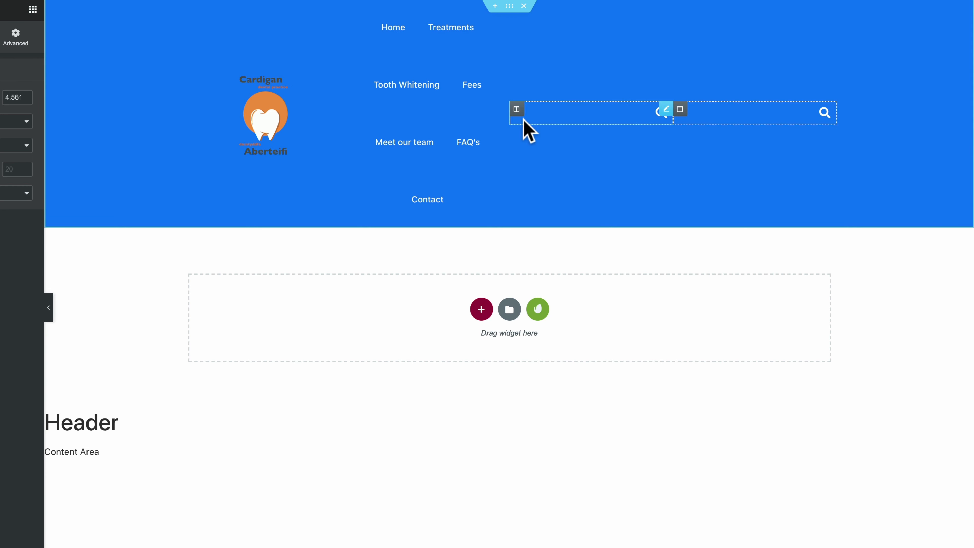
{"action": "left_click", "coordinate": [666, 109]}
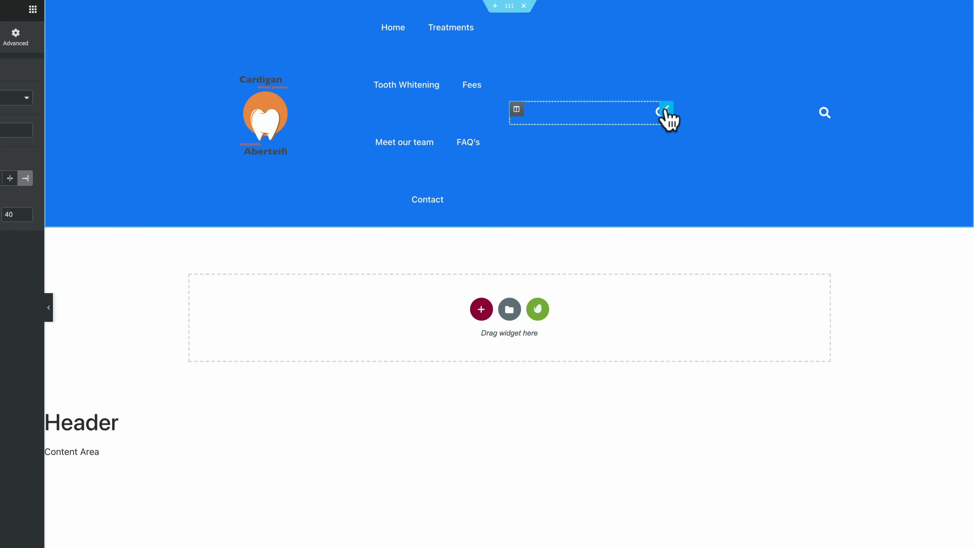
{"action": "right_click", "coordinate": [666, 110]}
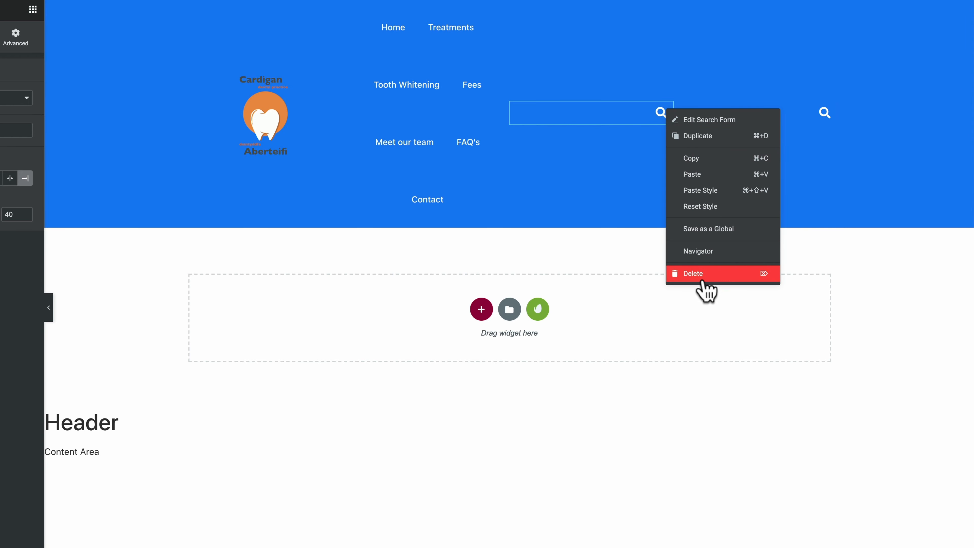
{"action": "left_click", "coordinate": [695, 273]}
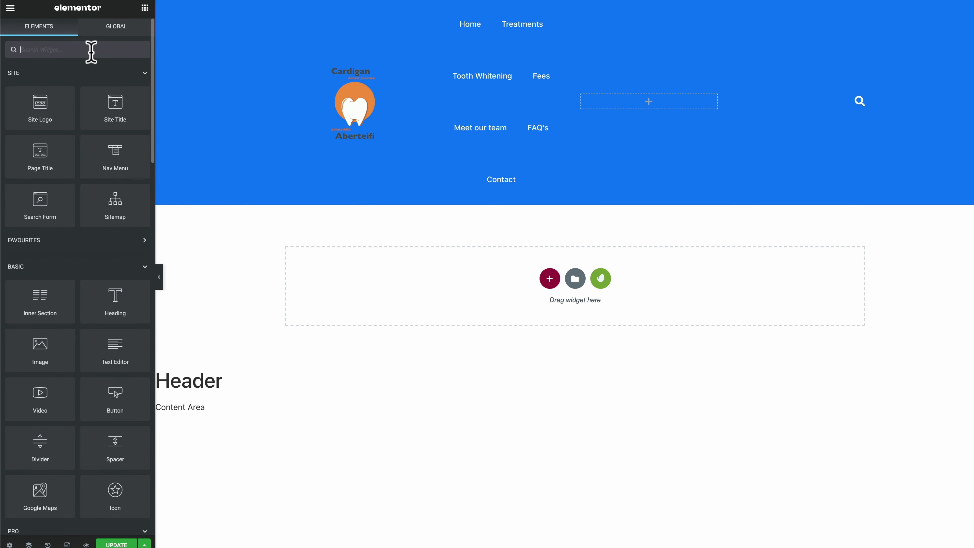
- Add a Shortcode widget with [language-switcher] to the empty header column, and check the language switcher on the home page
{"action": "type", "text": "sho"}
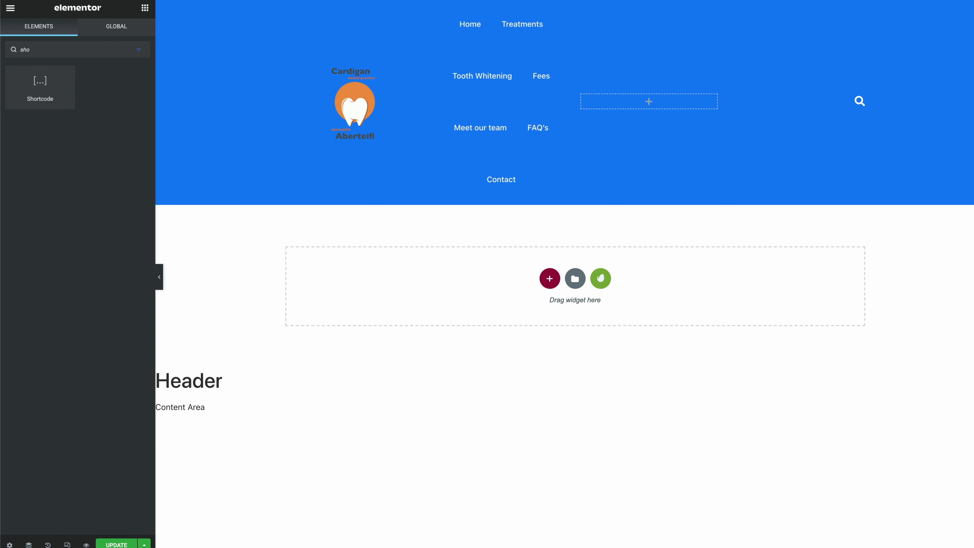
{"action": "left_click_drag", "start_coordinate": [47, 83], "coordinate": [656, 110]}
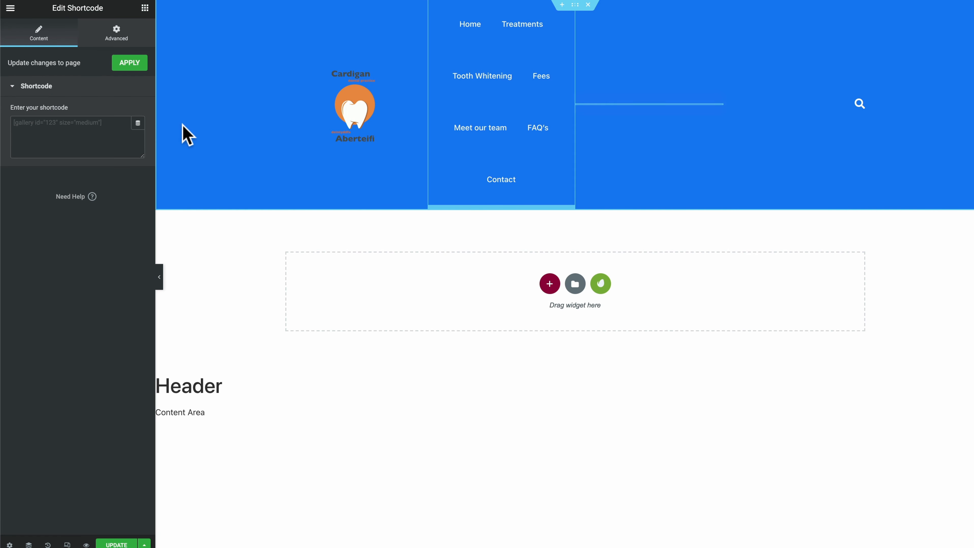
{"action": "left_click", "coordinate": [52, 129]}
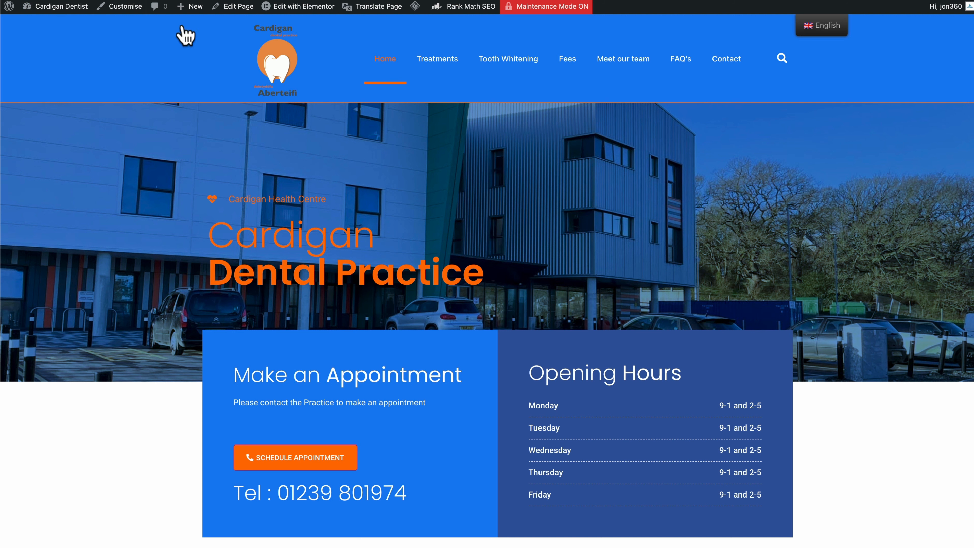
{"action": "left_click", "coordinate": [291, 99]}
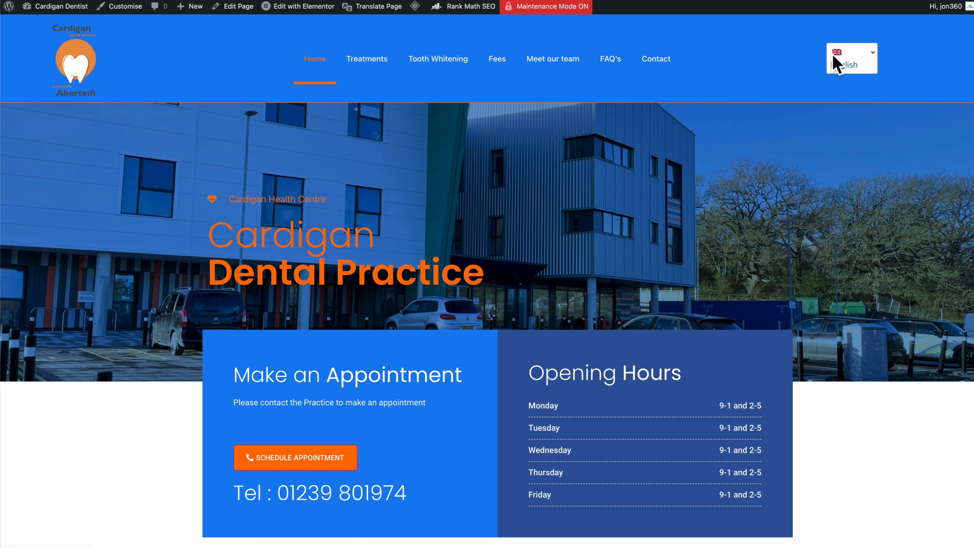
{"action": "mouse_move", "coordinate": [833, 60]}
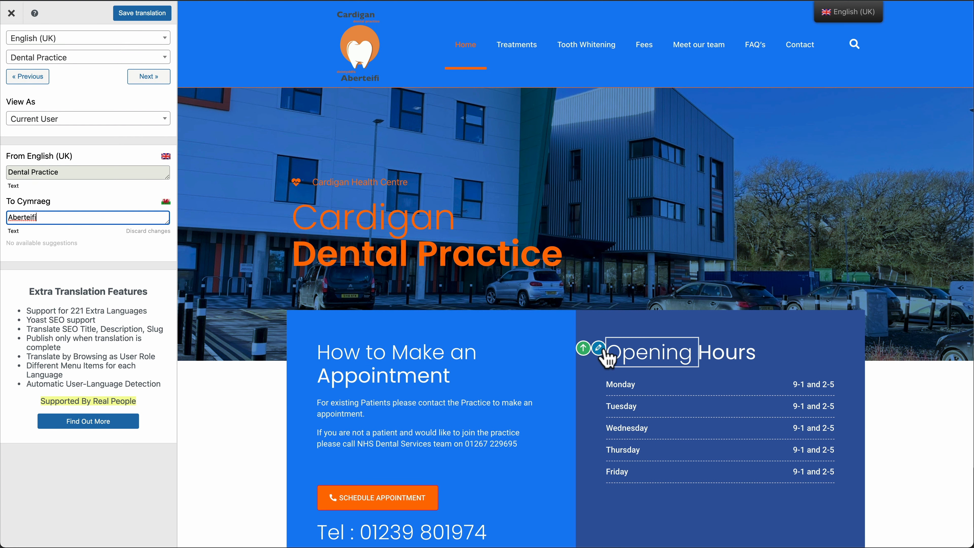
- Open the "Opening" heading for Welsh translation, and switch the home page to Cymraeg to review its translated sections
{"action": "left_click", "coordinate": [603, 350]}
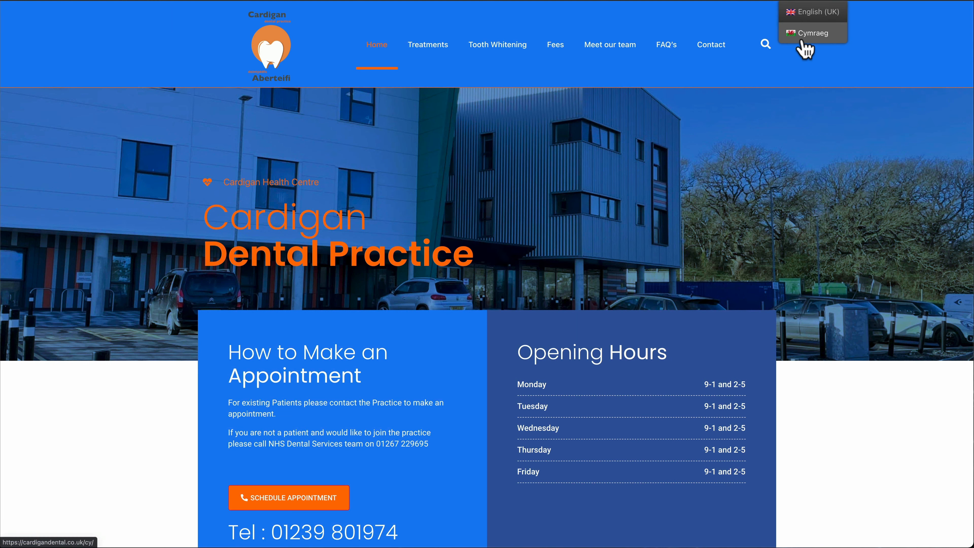
{"action": "left_click", "coordinate": [805, 36]}
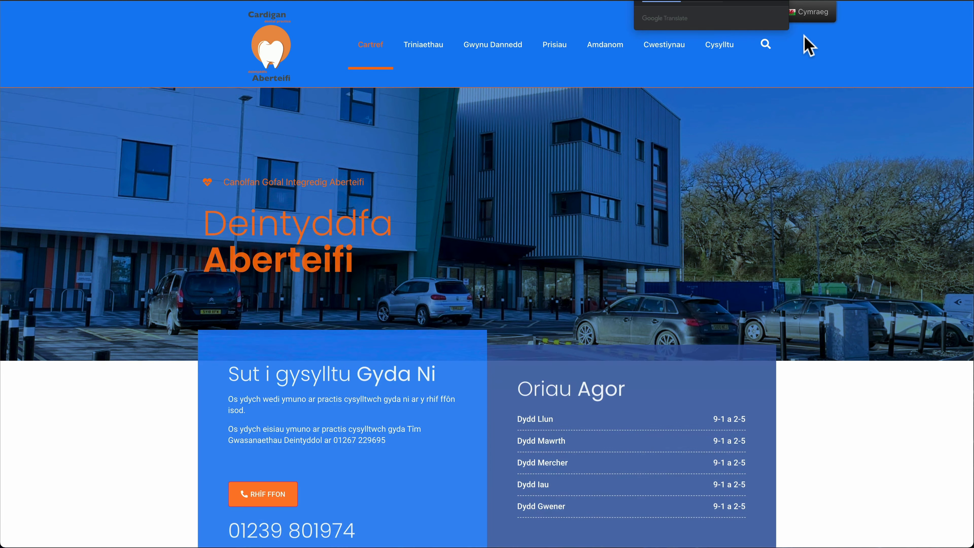
{"action": "scroll", "coordinate": [475, 427], "scroll_direction": "down", "scroll_amount": 8}
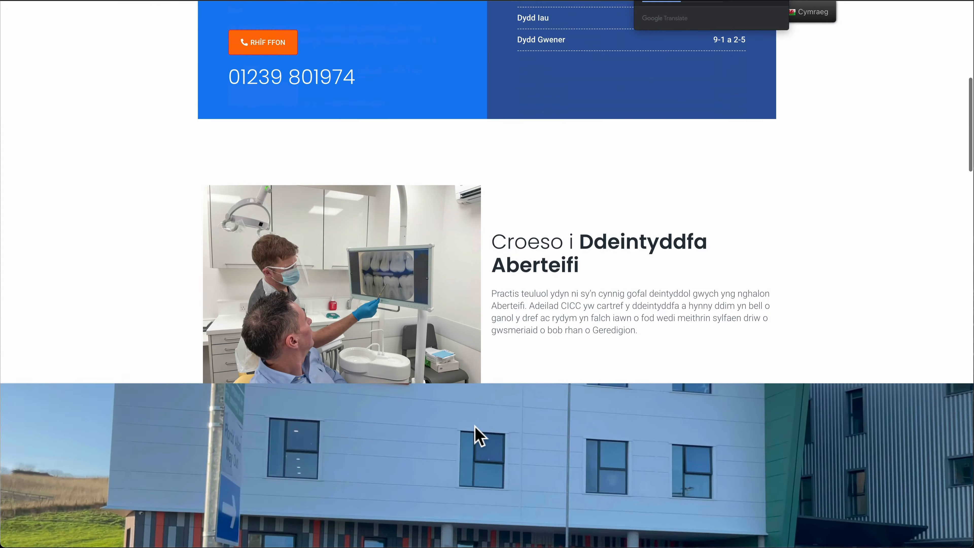
{"action": "scroll", "coordinate": [475, 431], "scroll_direction": "down", "scroll_amount": 10}
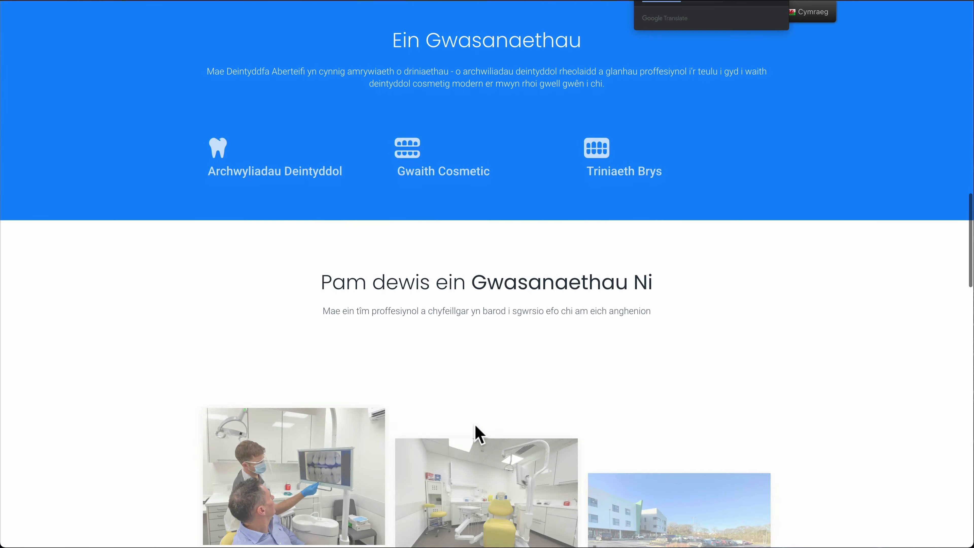